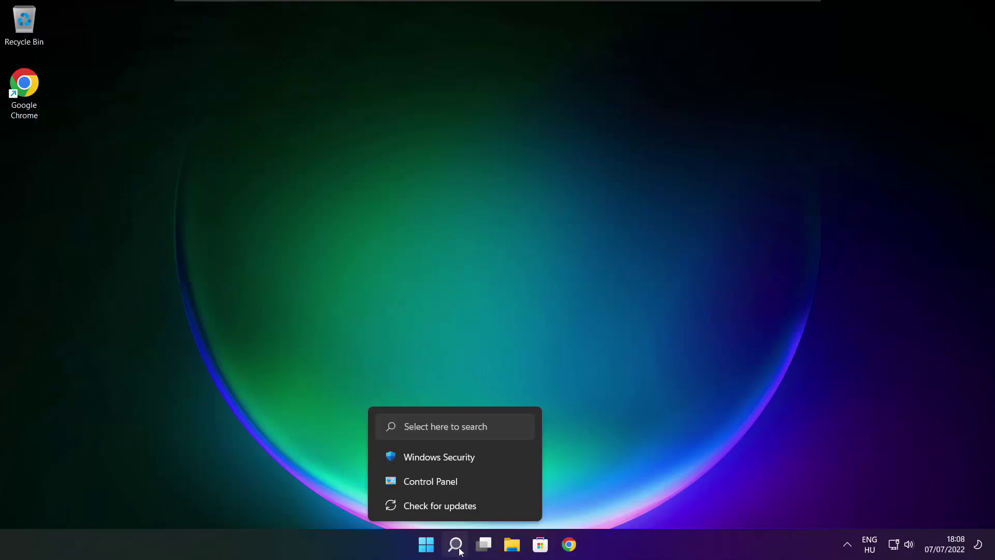
Find Device Manager through Windows Search and launch it.
{"action": "left_click", "coordinate": [458, 547]}
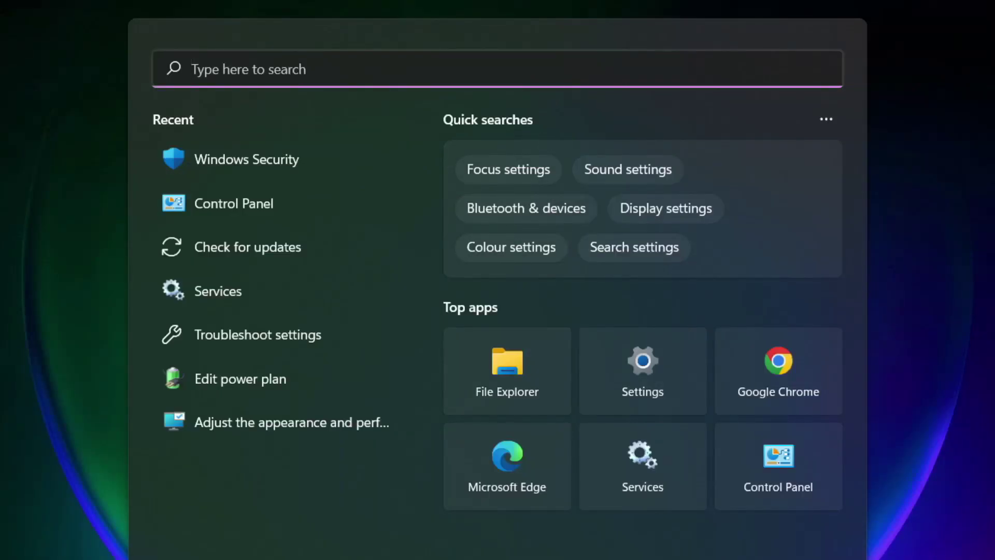
{"action": "type", "text": "dev"}
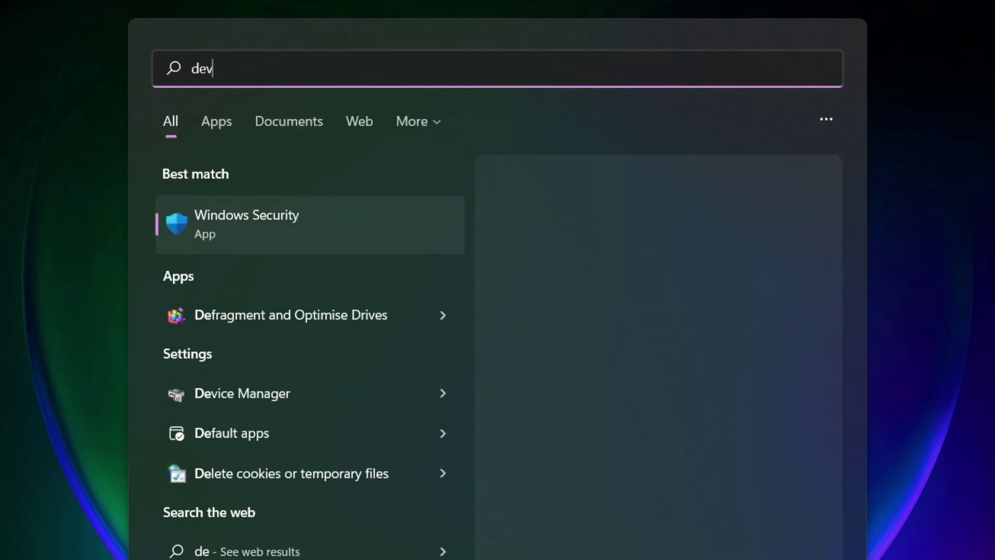
{"action": "type", "text": "ice man"}
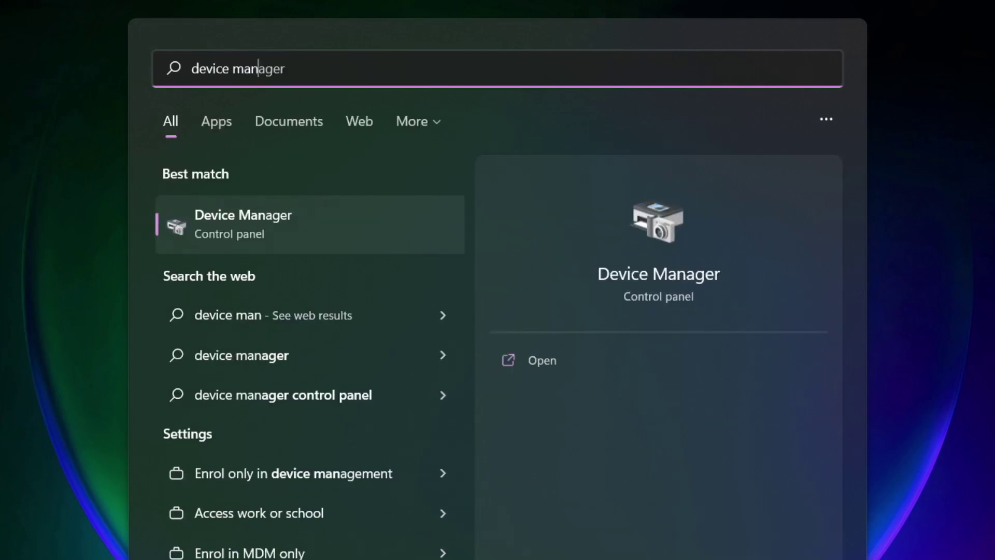
{"action": "type", "text": "ager"}
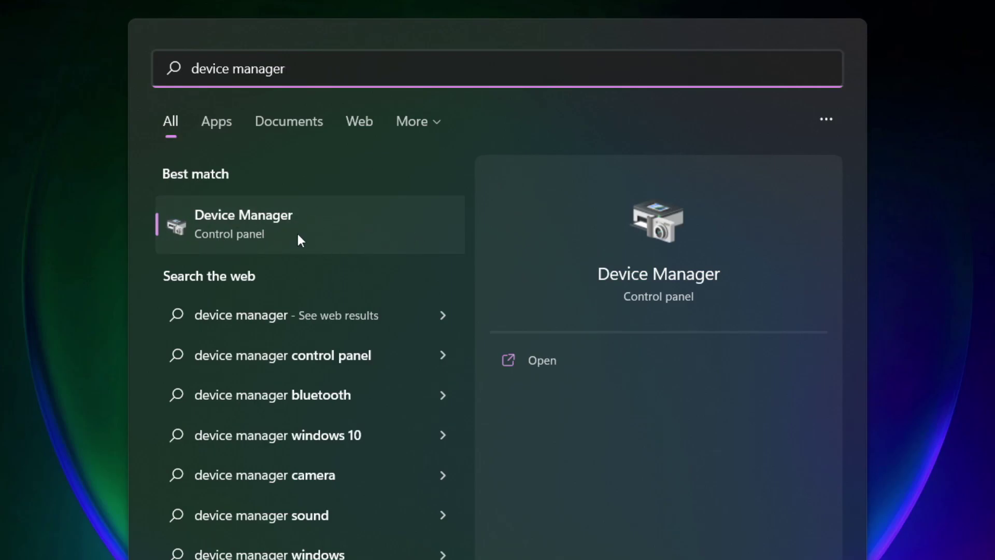
{"action": "left_click", "coordinate": [366, 230]}
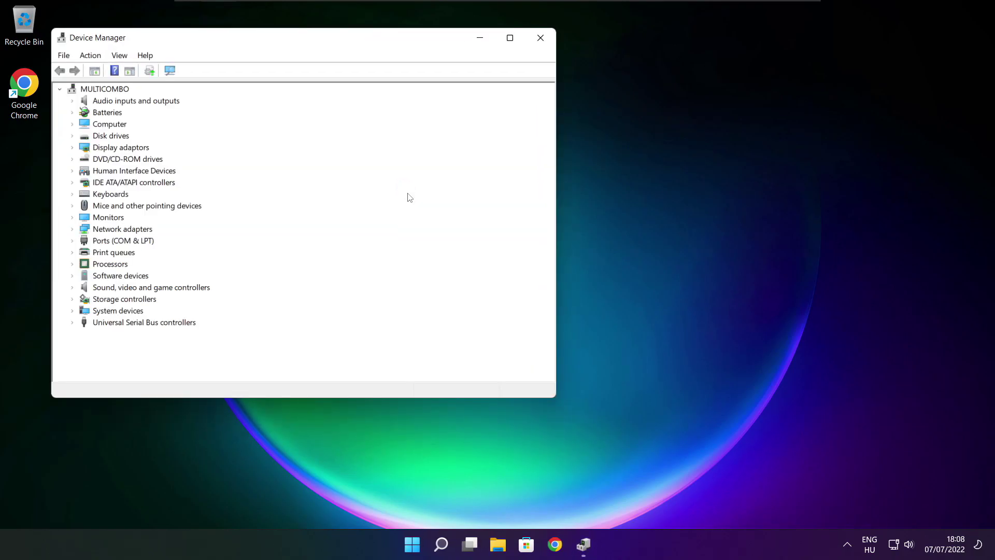
Maximize Device Manager and locate the VMware SVGA 3D adaptor under Display adaptors.
{"action": "left_click", "coordinate": [510, 39]}
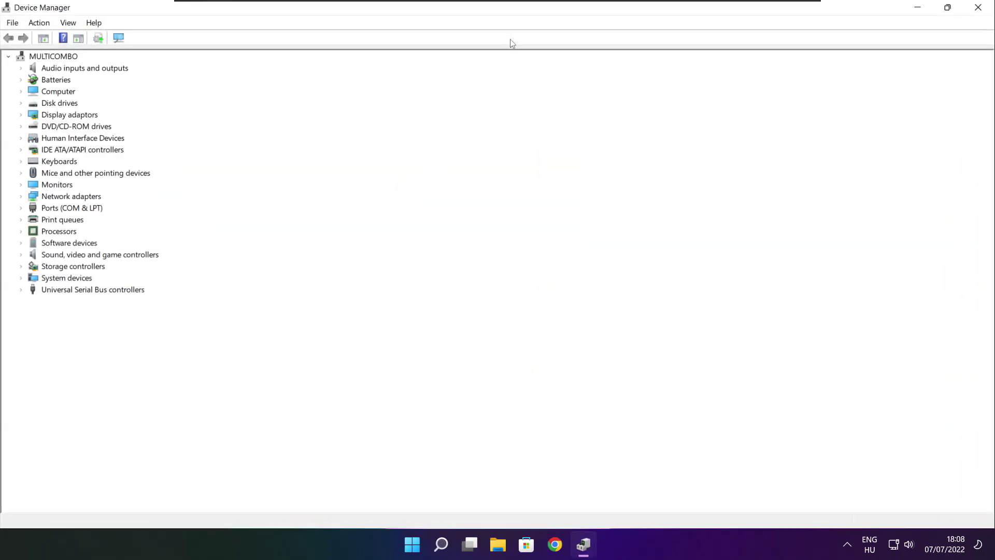
{"action": "left_click", "coordinate": [56, 114]}
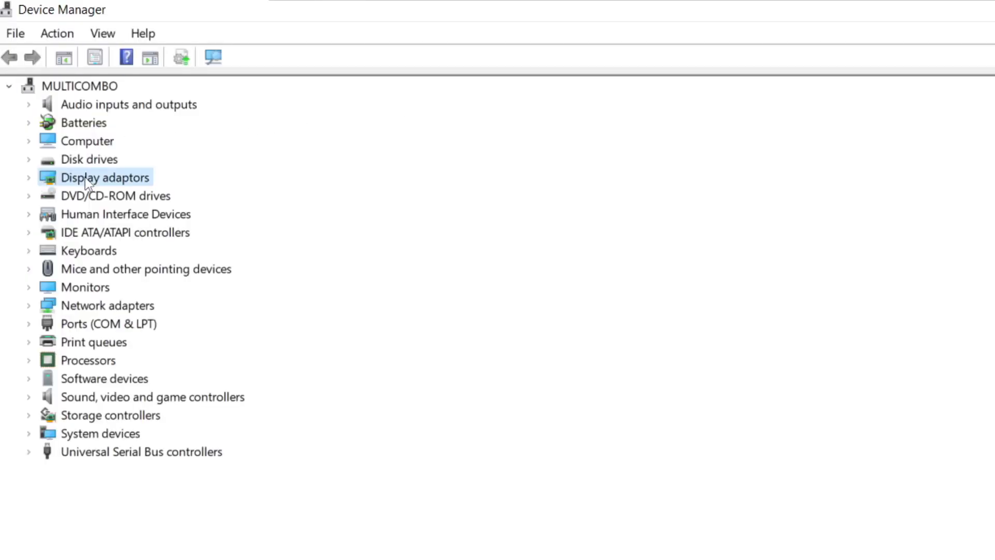
{"action": "left_click", "coordinate": [28, 178]}
{"action": "left_click", "coordinate": [150, 198]}
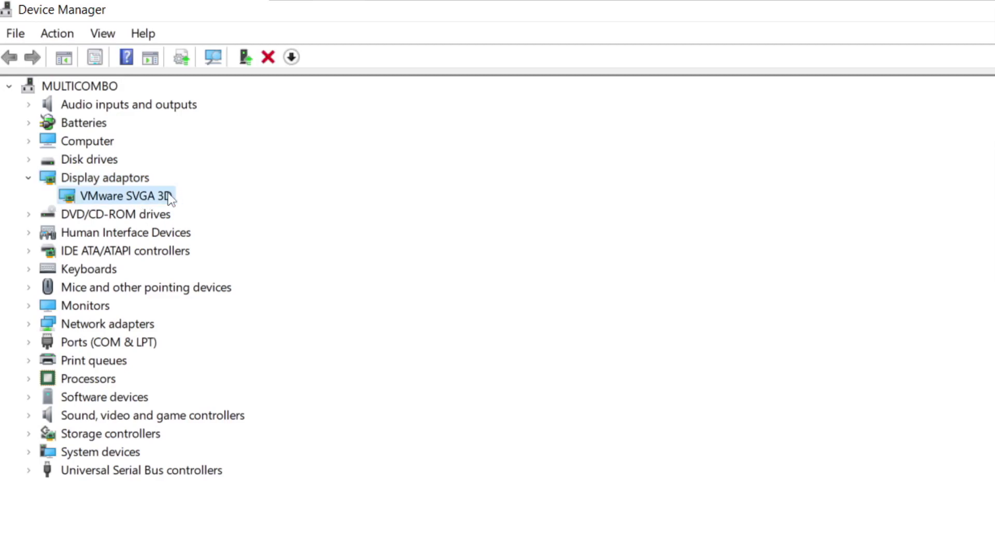
Run an automatic driver update search for VMware SVGA 3D, which reports the best driver installed.
{"action": "right_click", "coordinate": [109, 199]}
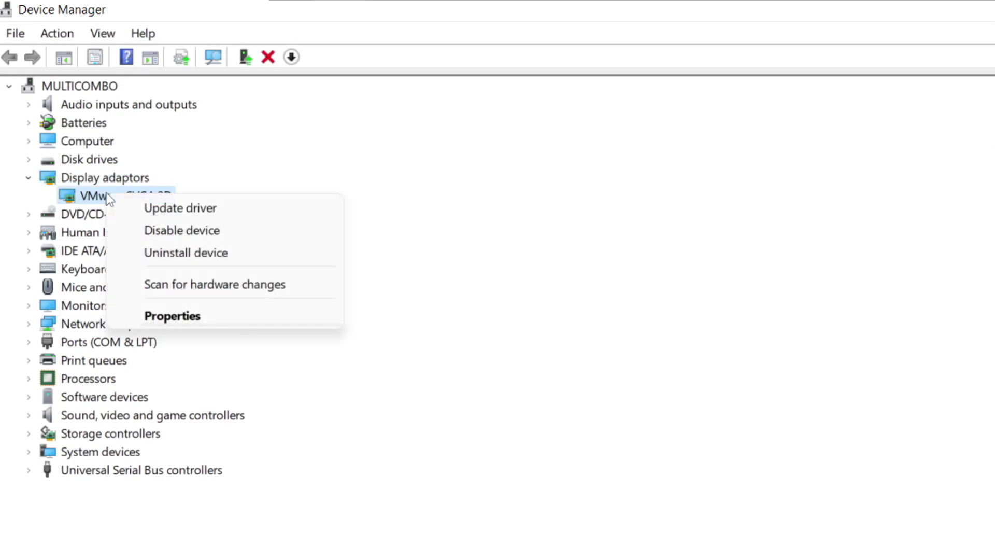
{"action": "left_click", "coordinate": [222, 210]}
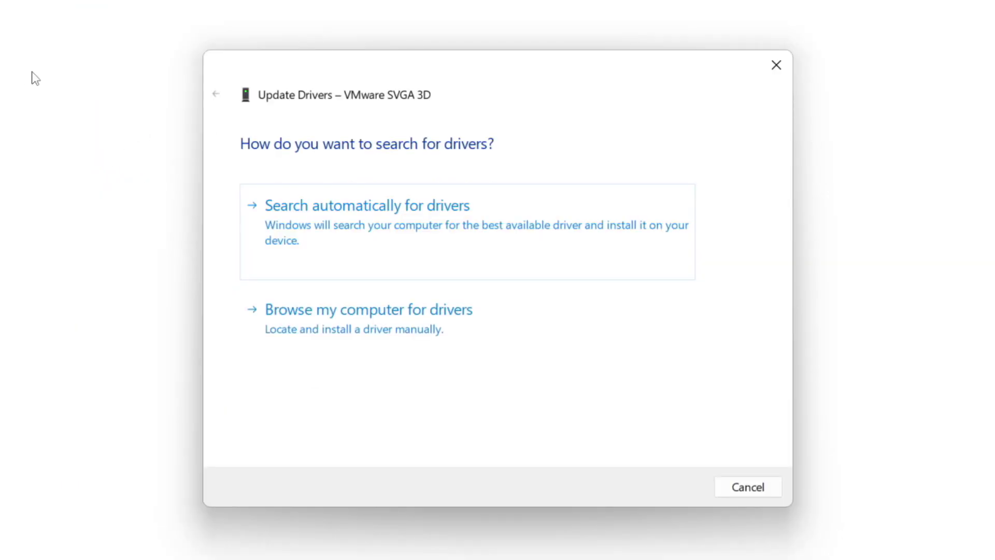
{"action": "left_click", "coordinate": [436, 234]}
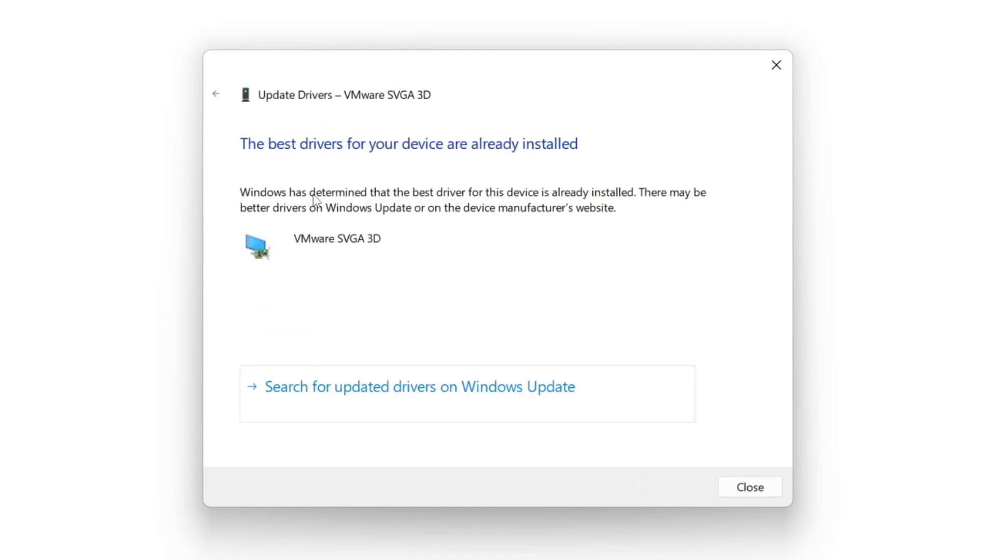
{"action": "left_click", "coordinate": [749, 488]}
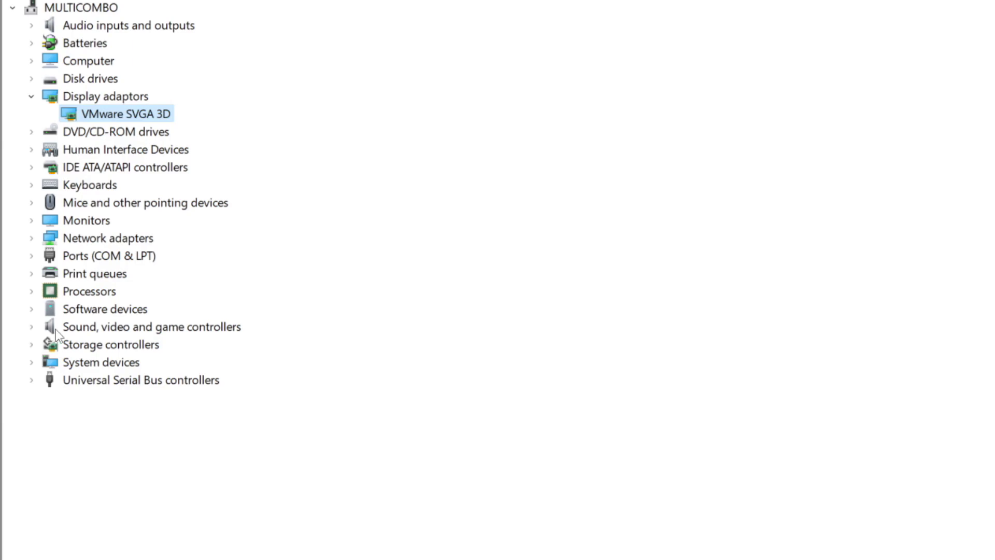
Locate the High Definition Audio Device under Sound, video and game controllers.
{"action": "left_click", "coordinate": [65, 328]}
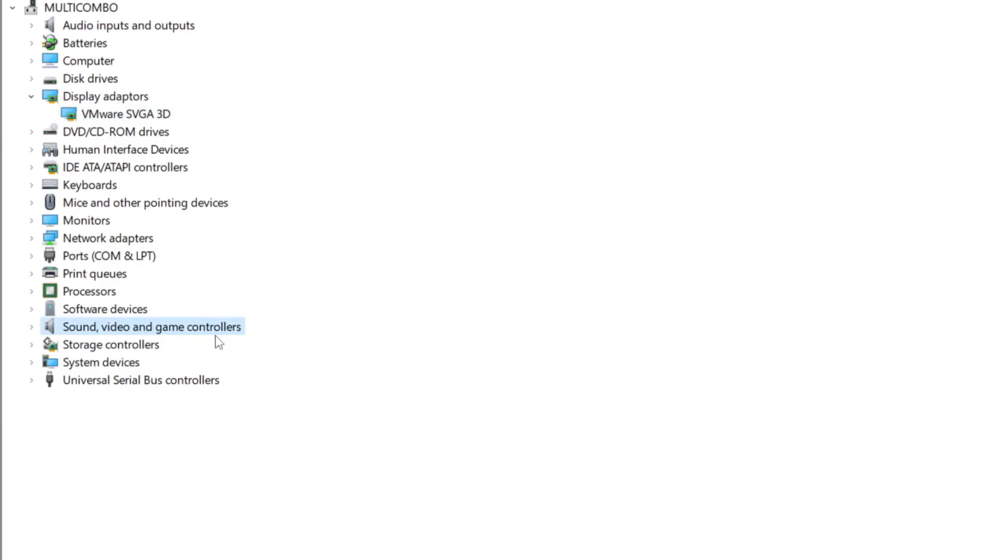
{"action": "left_click", "coordinate": [32, 328]}
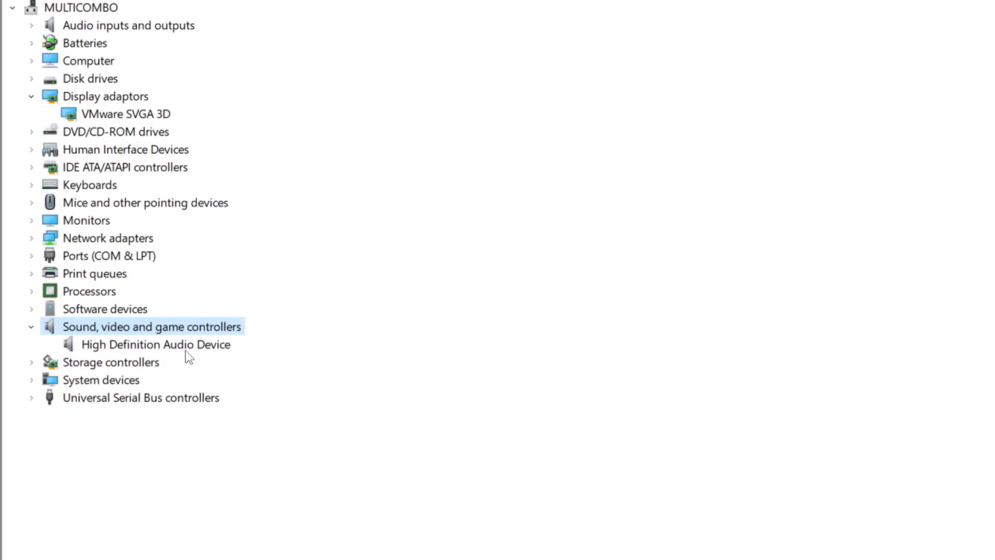
{"action": "left_click", "coordinate": [221, 348]}
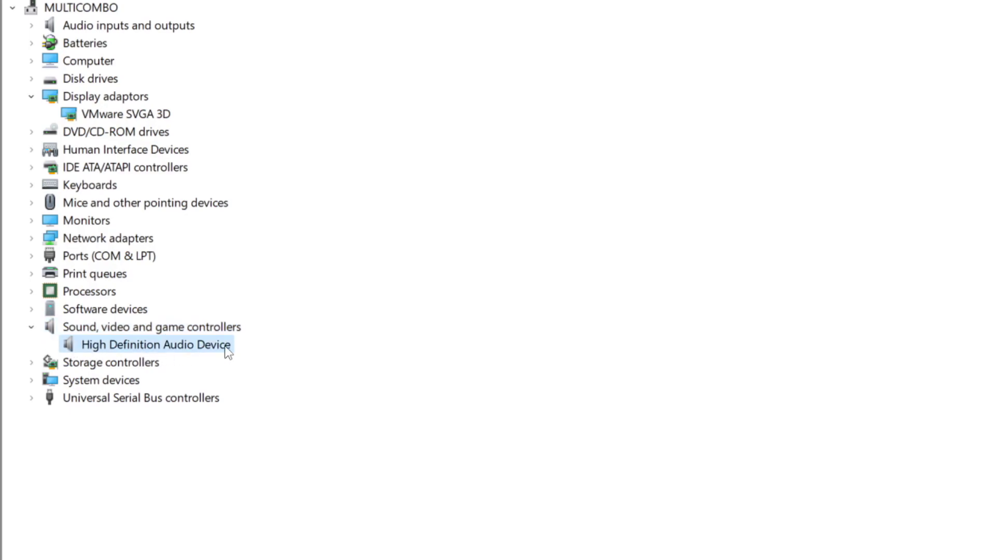
Run an automatic driver update search for the audio device, confirming it is up to date.
{"action": "right_click", "coordinate": [145, 351]}
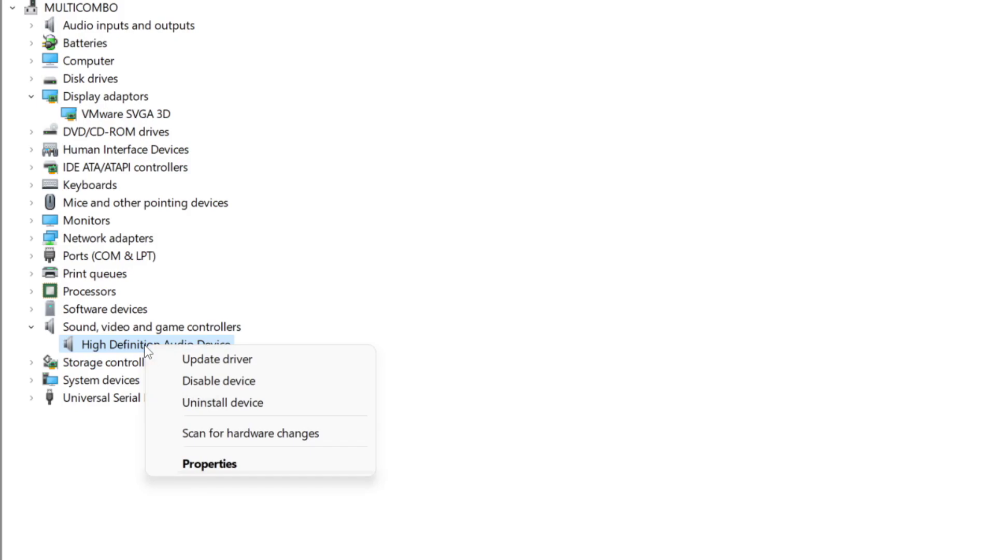
{"action": "left_click", "coordinate": [296, 367]}
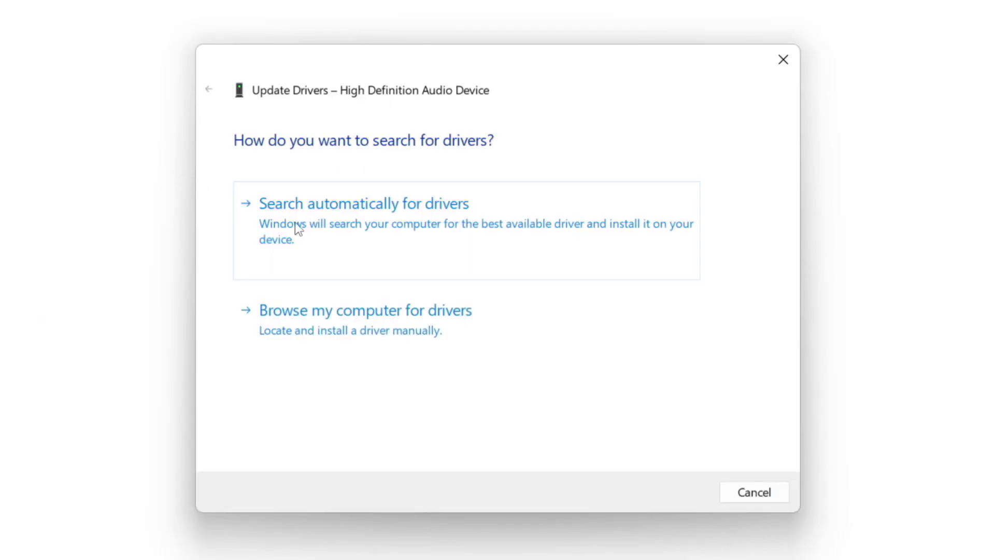
{"action": "left_click", "coordinate": [396, 223]}
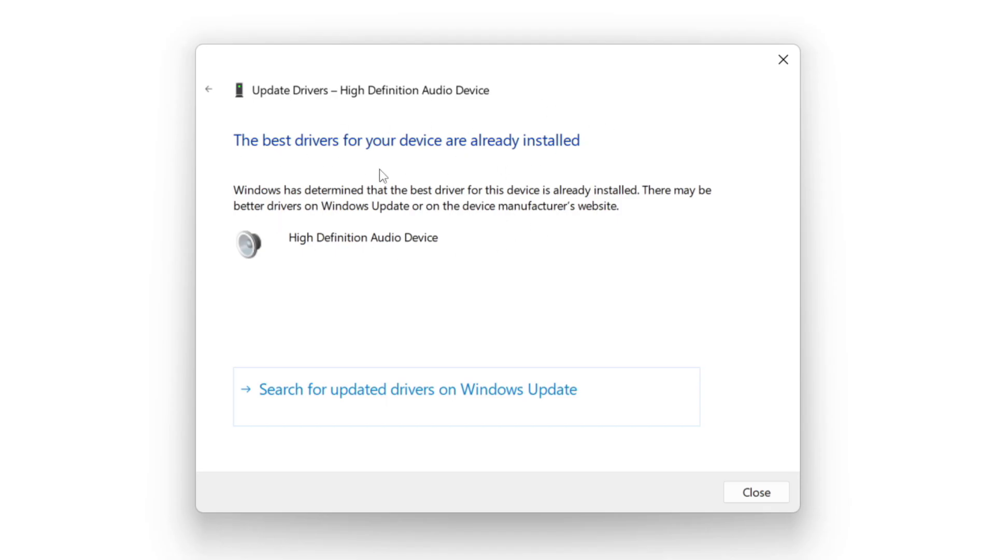
{"action": "left_click", "coordinate": [758, 493]}
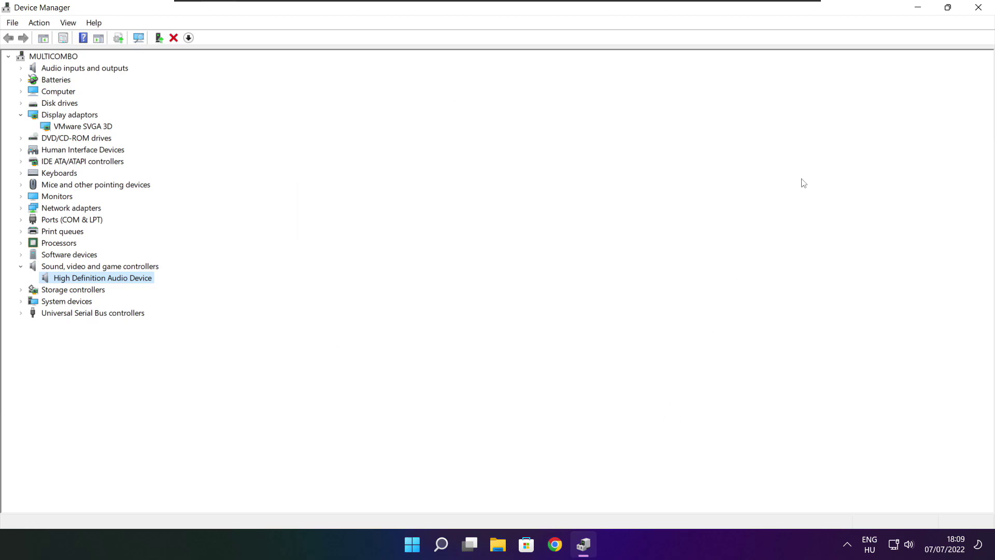
Close Device Manager and bring up Counter-Strike: Global Offensive's properties from the Steam library.
{"action": "left_click", "coordinate": [980, 9]}
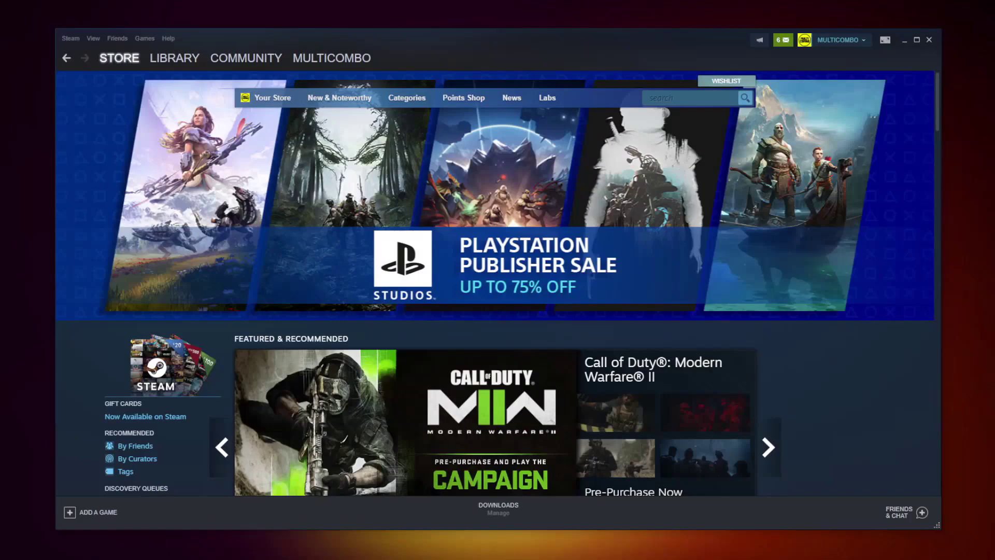
{"action": "mouse_move", "coordinate": [174, 58]}
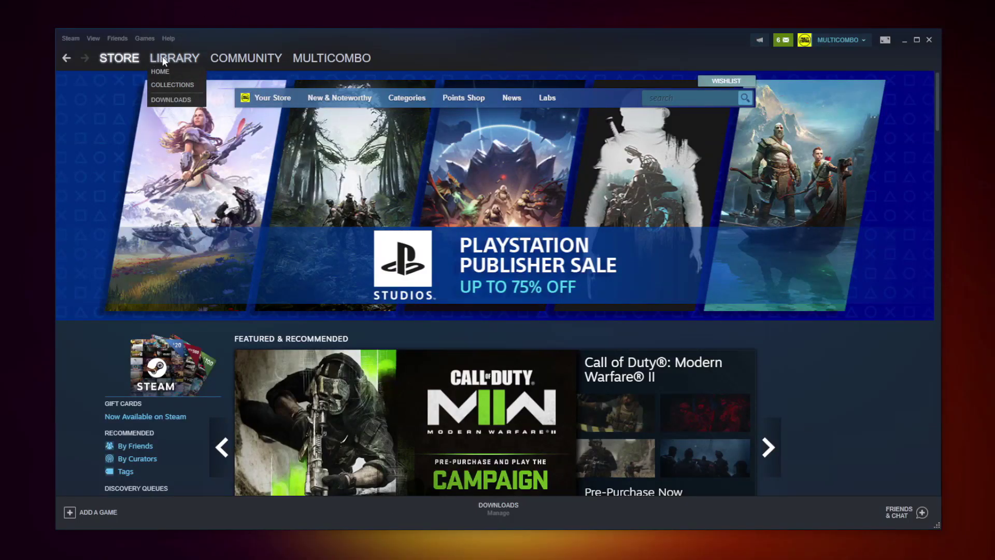
{"action": "left_click", "coordinate": [170, 56]}
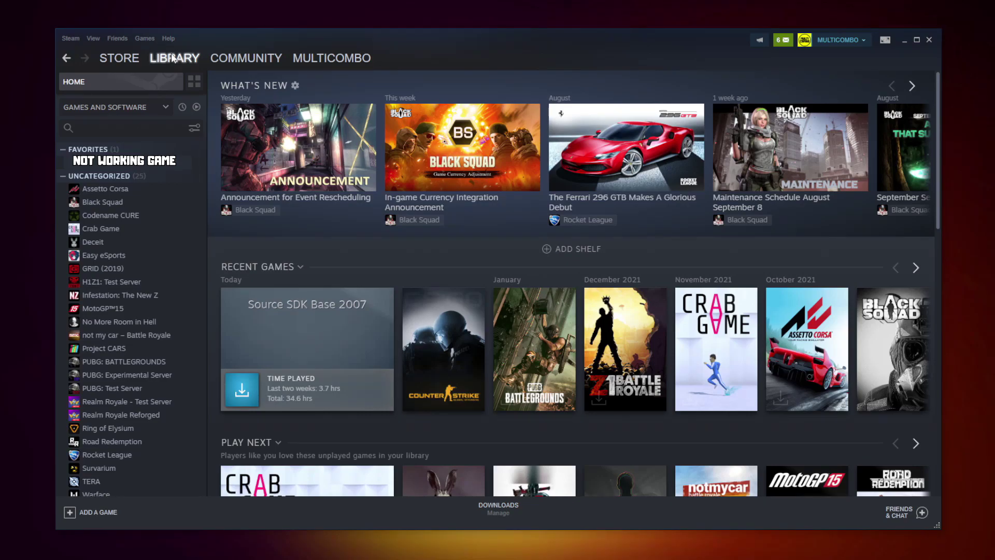
{"action": "right_click", "coordinate": [188, 168]}
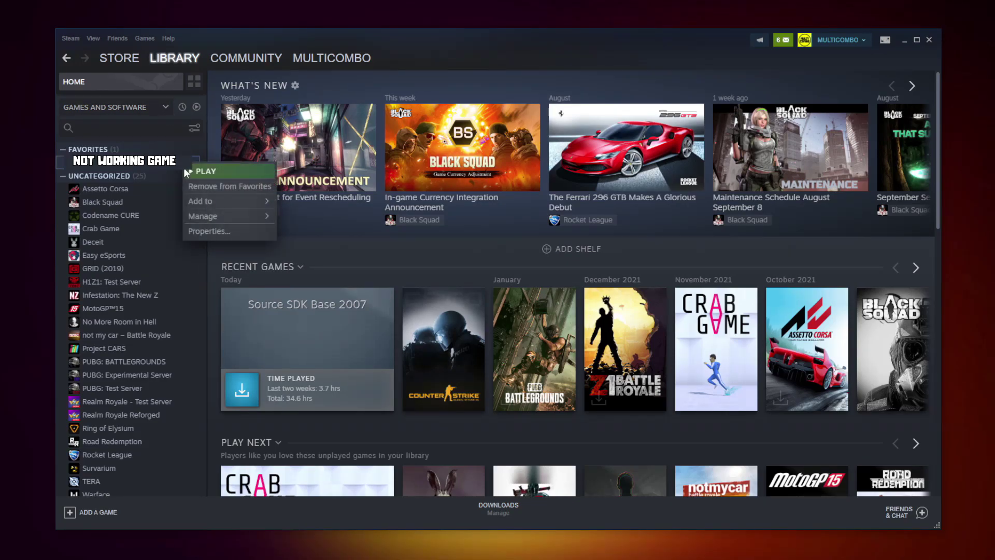
{"action": "left_click", "coordinate": [221, 232]}
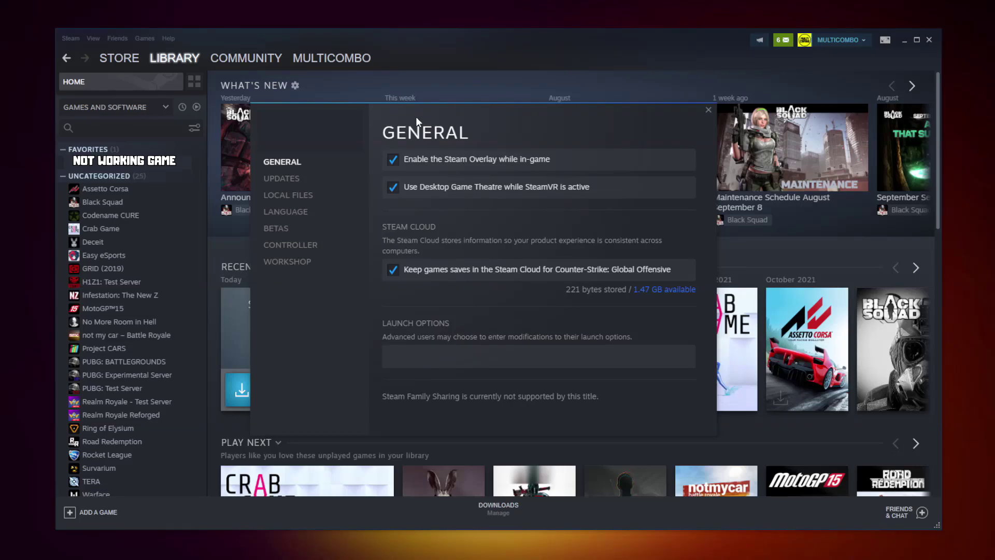
Verify integrity of all 3367 game files under Local Files, then browse to the install folder.
{"action": "left_click", "coordinate": [393, 158]}
{"action": "left_click", "coordinate": [293, 199]}
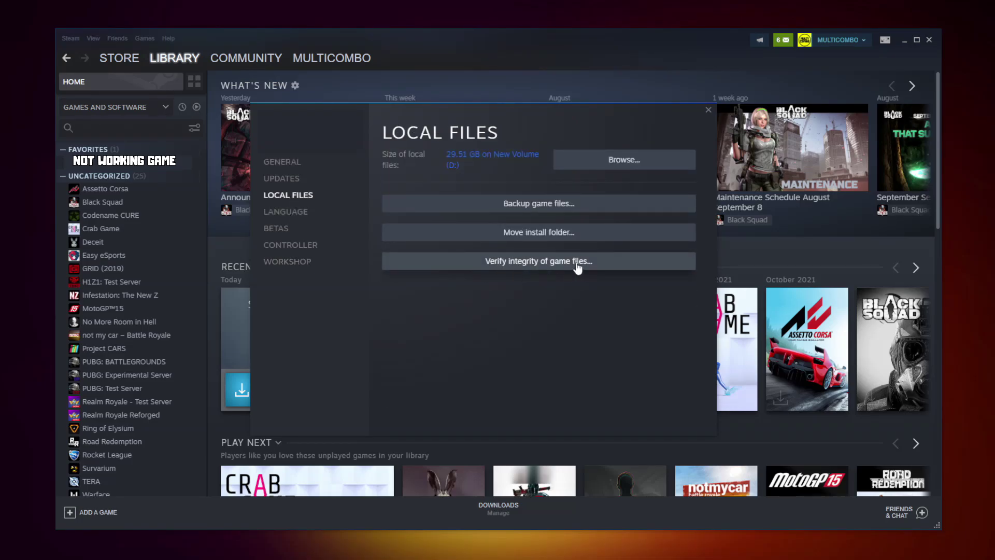
{"action": "left_click", "coordinate": [543, 265]}
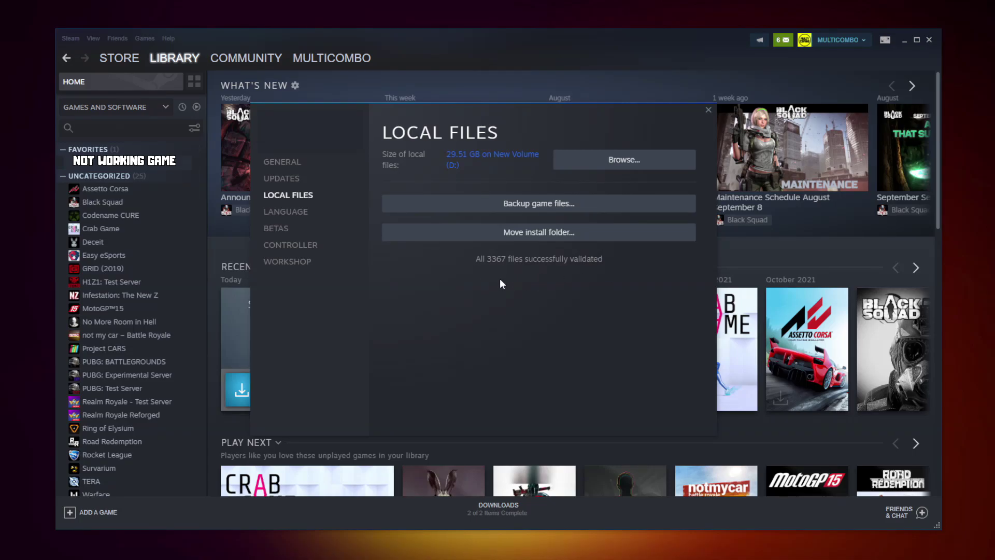
{"action": "left_click", "coordinate": [611, 166]}
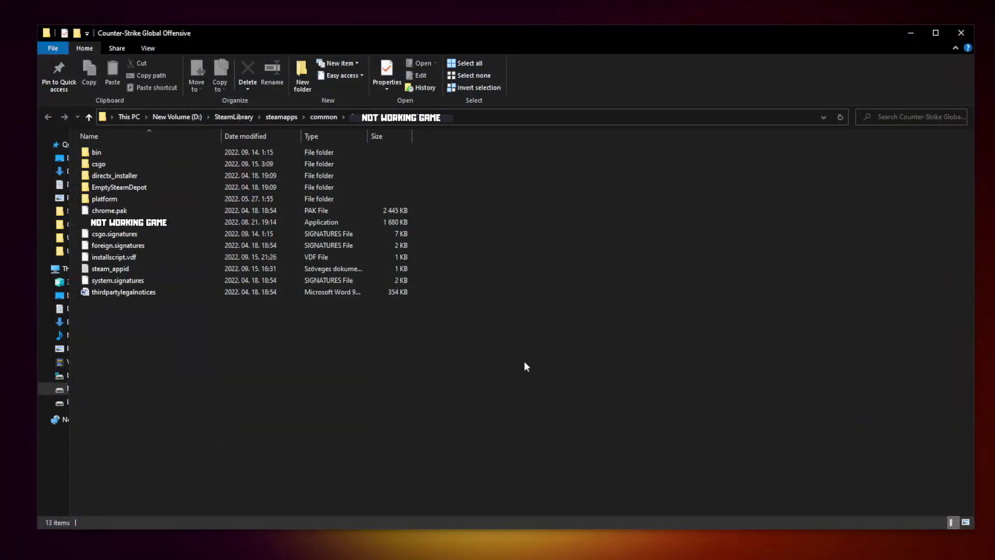
Bring up the Properties of the game's .exe in its install folder.
{"action": "left_click", "coordinate": [207, 225]}
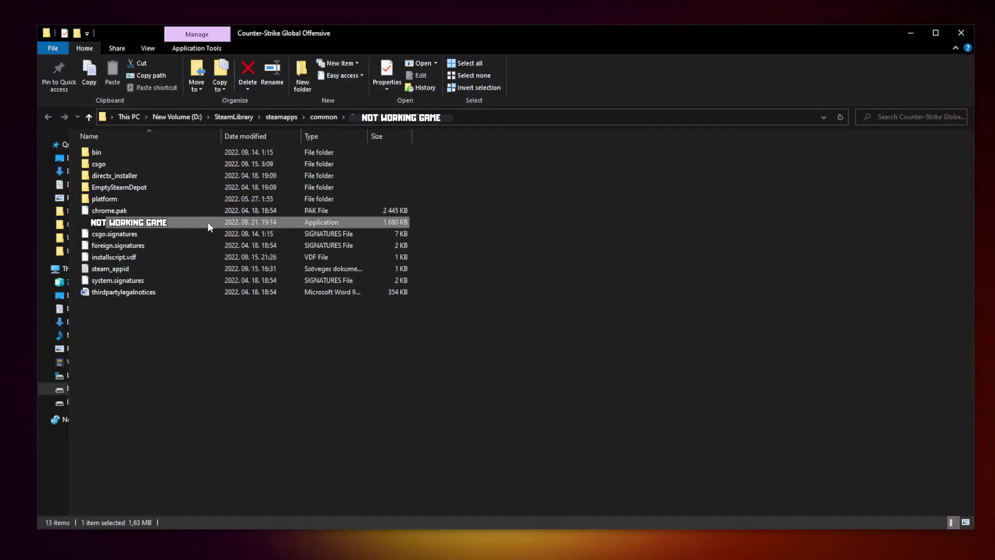
{"action": "right_click", "coordinate": [199, 222]}
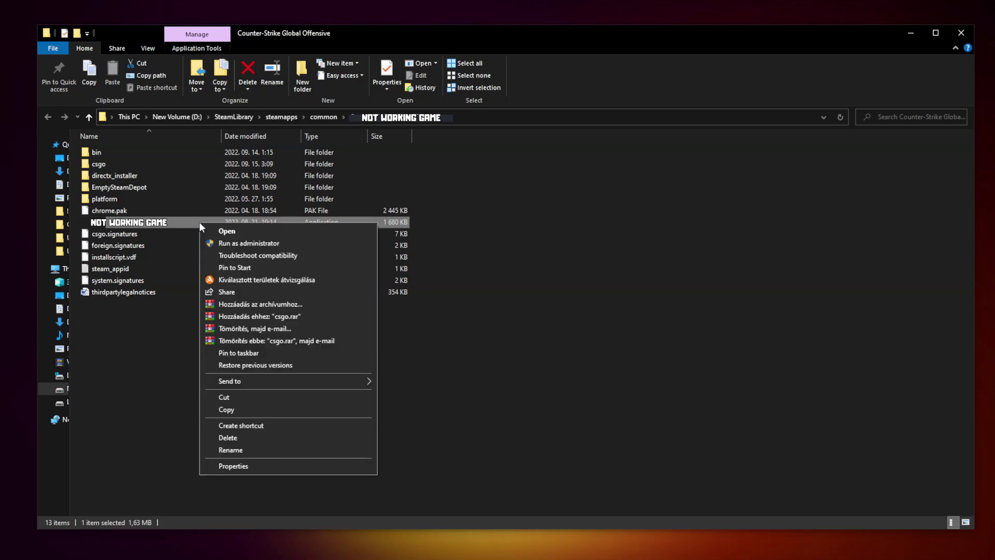
{"action": "left_click", "coordinate": [287, 465]}
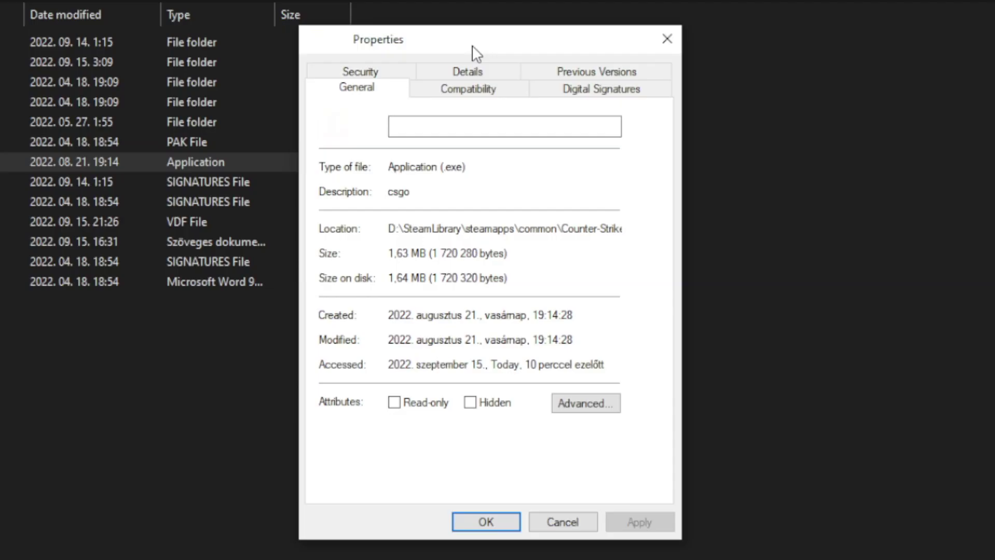
Enable compatibility mode for the game exe with Windows 8 as the target.
{"action": "left_click", "coordinate": [480, 97]}
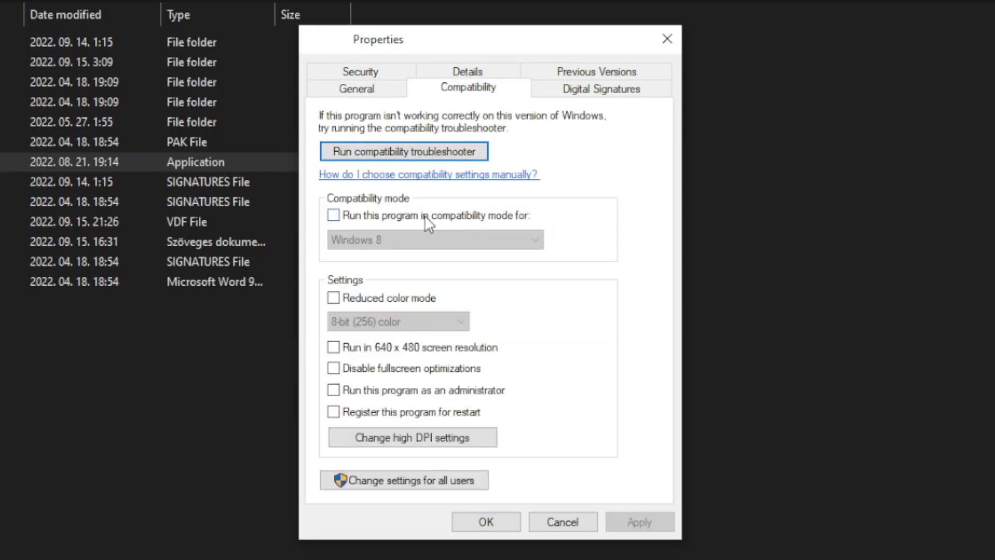
{"action": "left_click", "coordinate": [343, 220]}
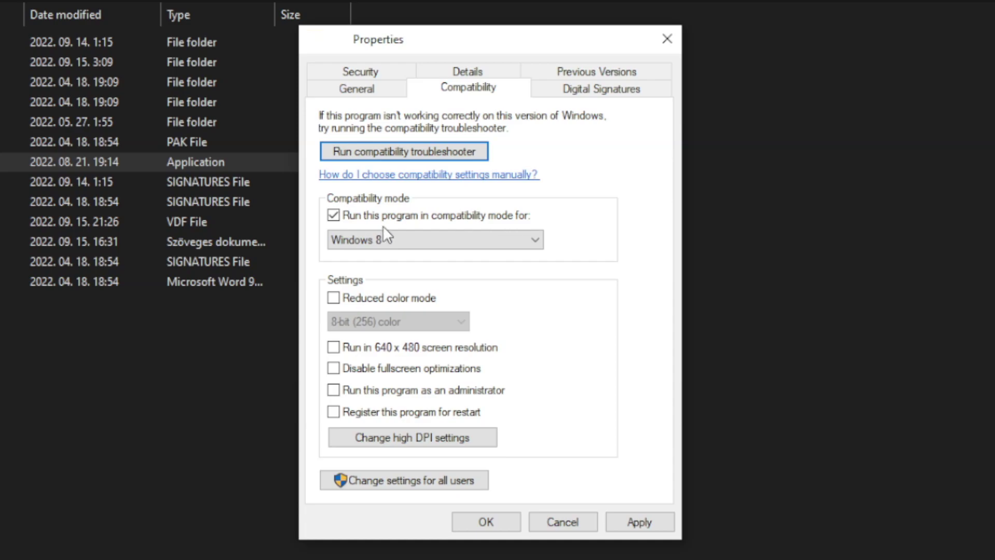
{"action": "left_click", "coordinate": [385, 240]}
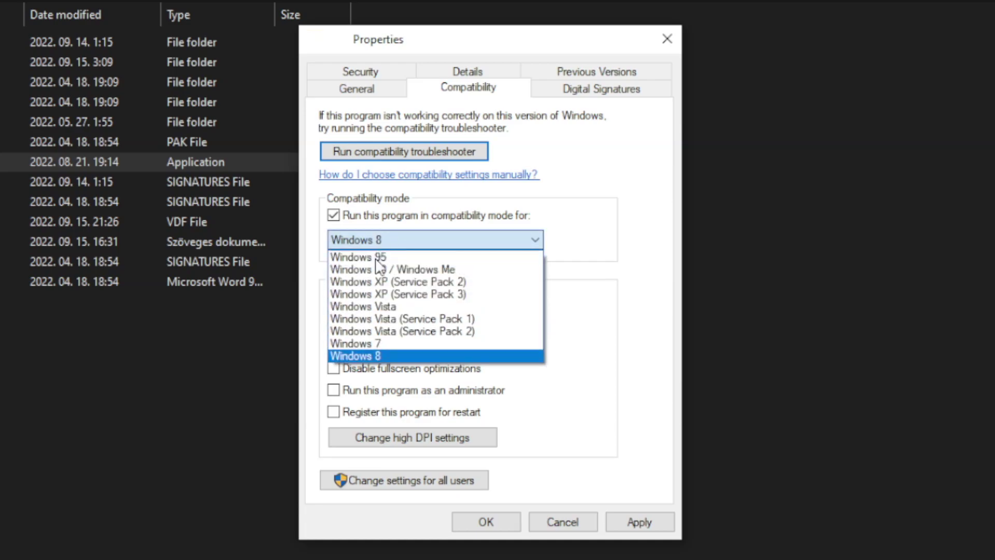
{"action": "left_click", "coordinate": [380, 355]}
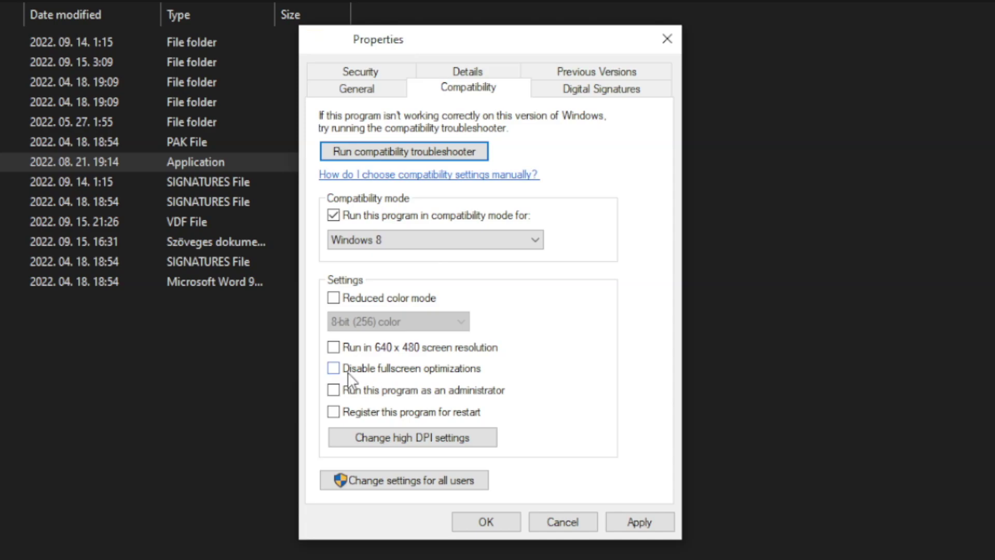
Disable fullscreen optimizations, set Run as administrator, and apply the settings.
{"action": "left_click", "coordinate": [403, 373]}
{"action": "left_click", "coordinate": [479, 396]}
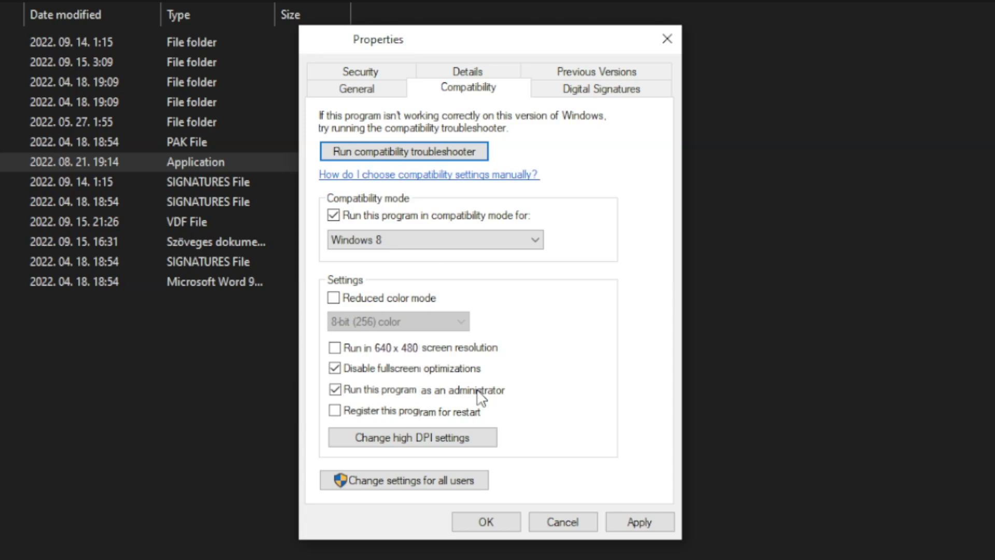
{"action": "left_click", "coordinate": [646, 521]}
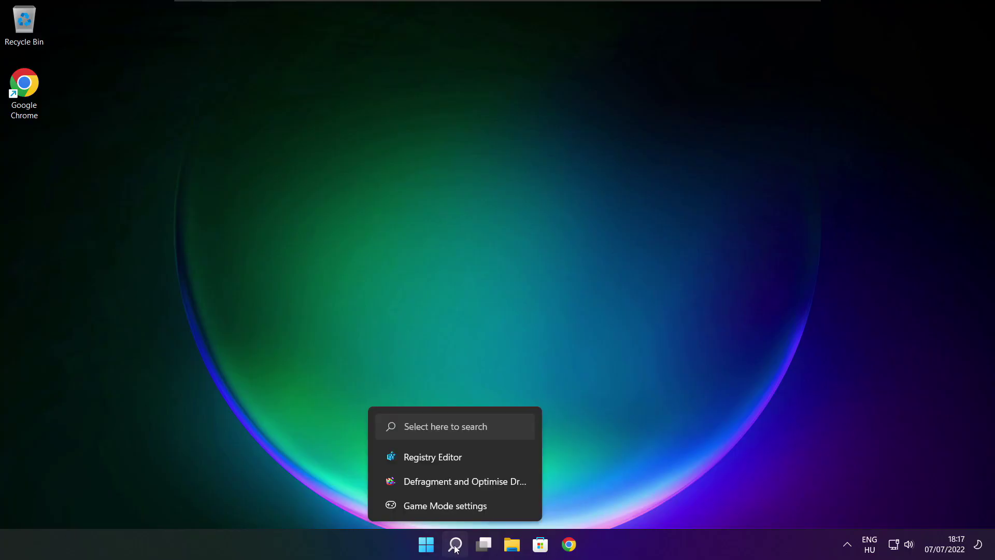
Search 'updates' in Windows Search and go to the Windows Update page.
{"action": "left_click", "coordinate": [456, 543]}
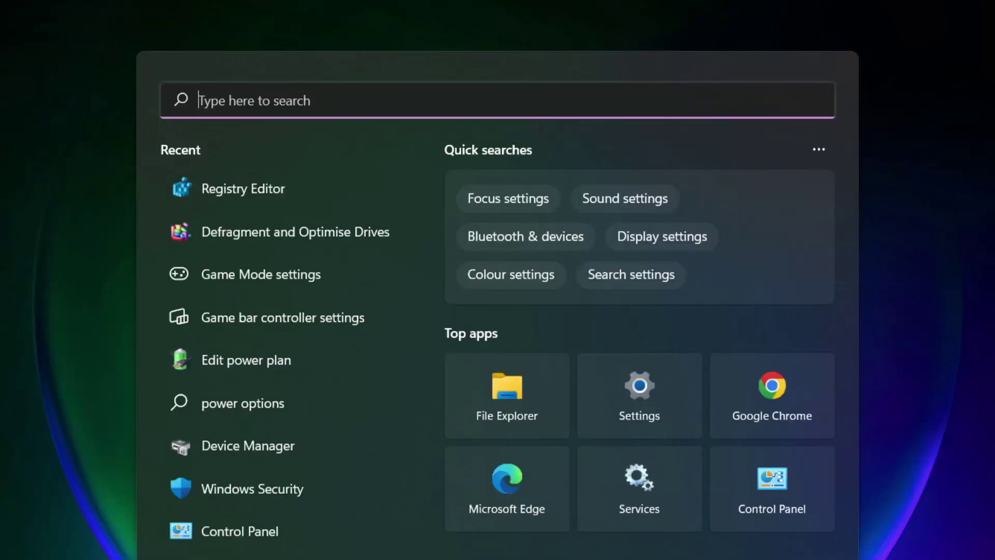
{"action": "type", "text": "update"}
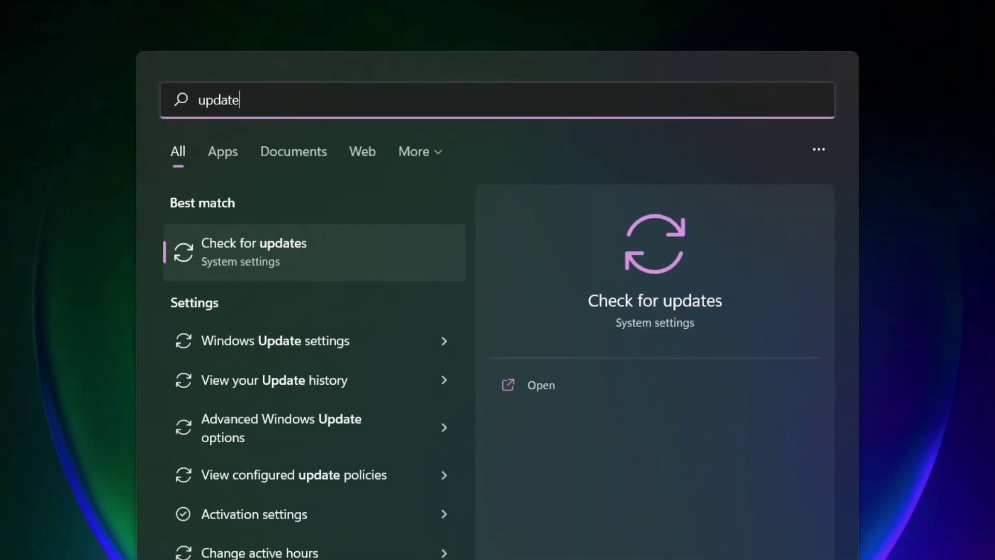
{"action": "type", "text": "s"}
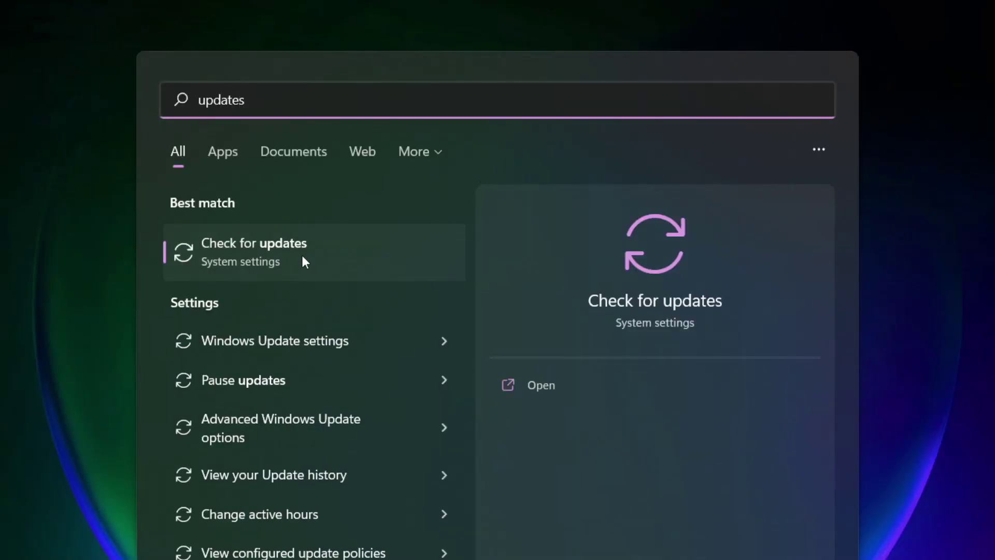
{"action": "left_click", "coordinate": [303, 261]}
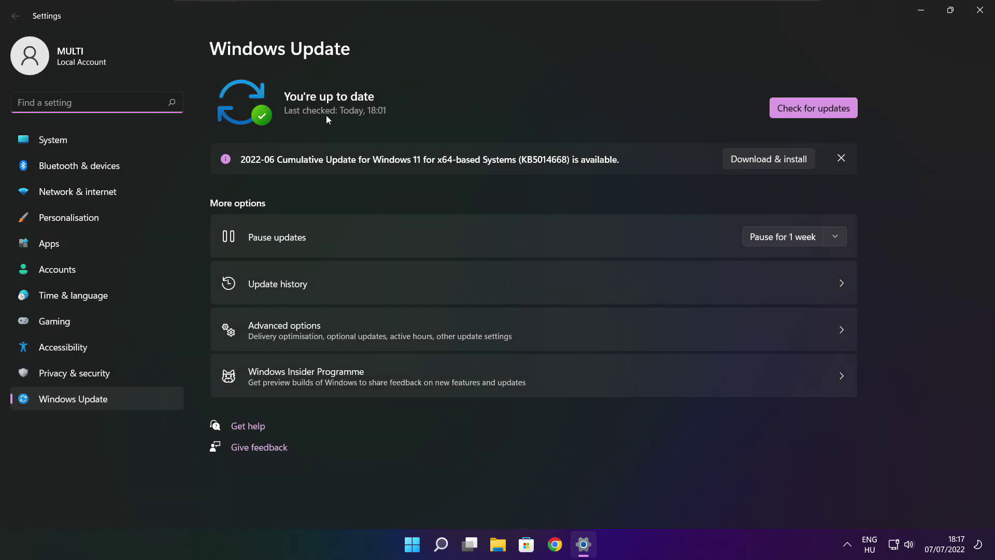
Check for new Windows updates, find the system up to date, and close Settings.
{"action": "left_click", "coordinate": [813, 109]}
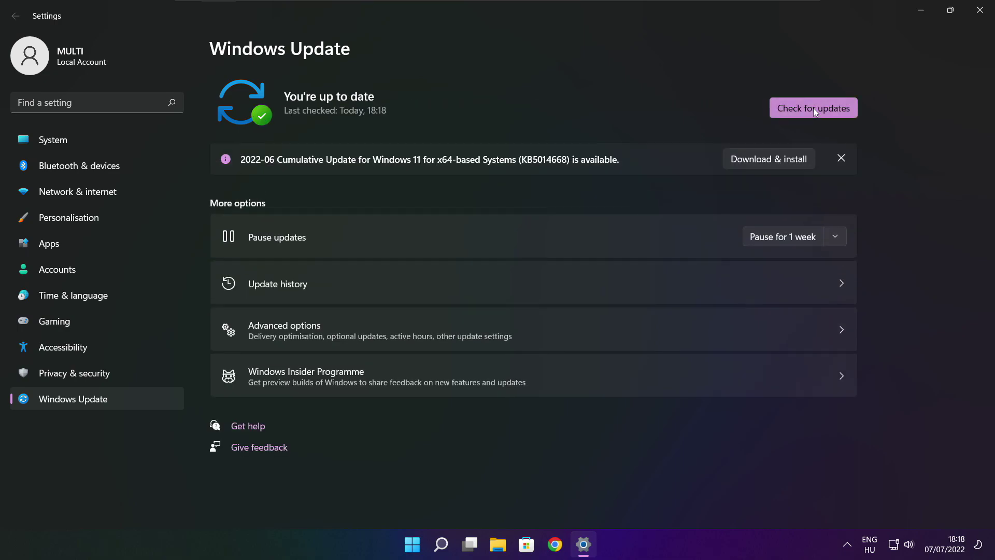
{"action": "left_click", "coordinate": [979, 16]}
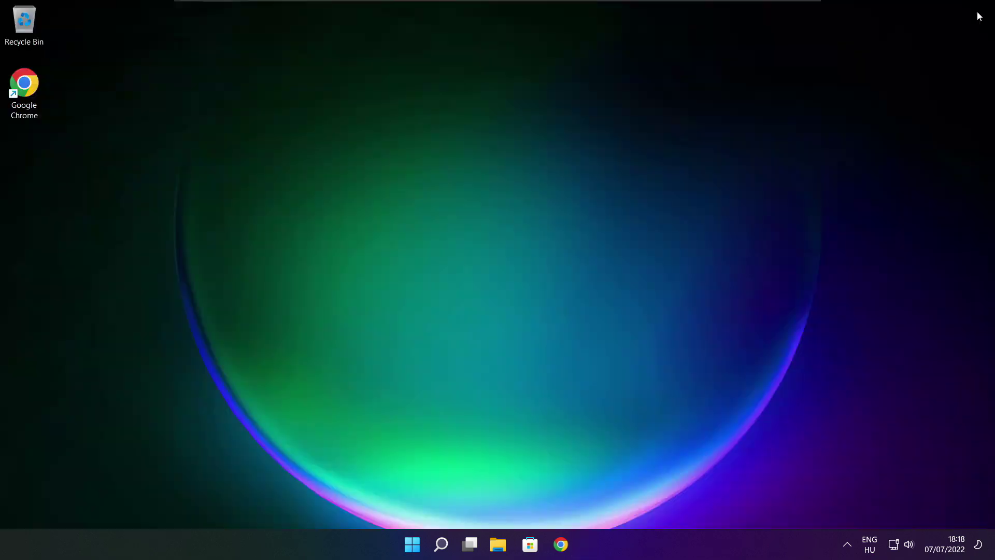
Download the DirectX End-User Runtime Web Installer in Chrome and launch dxwebsetup.exe.
{"action": "left_click", "coordinate": [569, 547]}
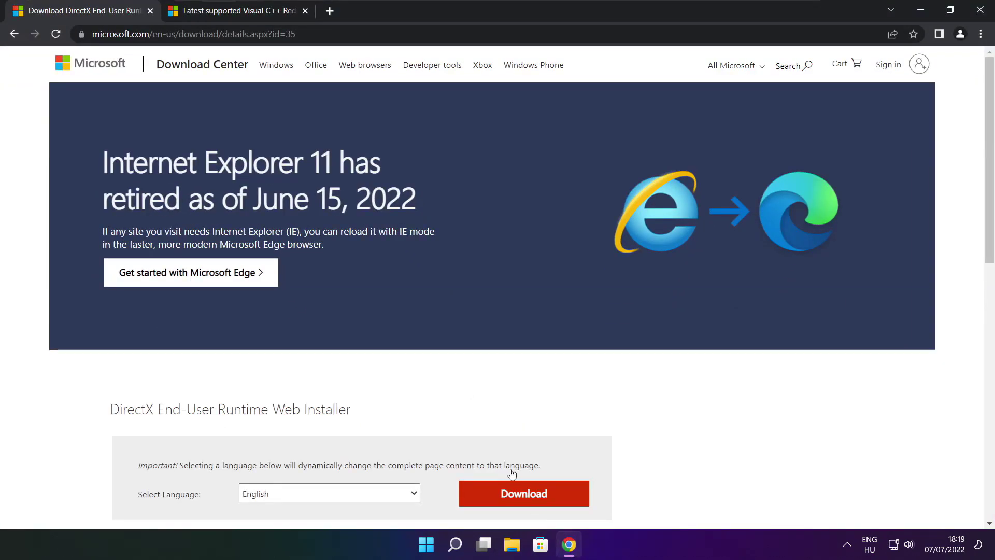
{"action": "left_click", "coordinate": [304, 34]}
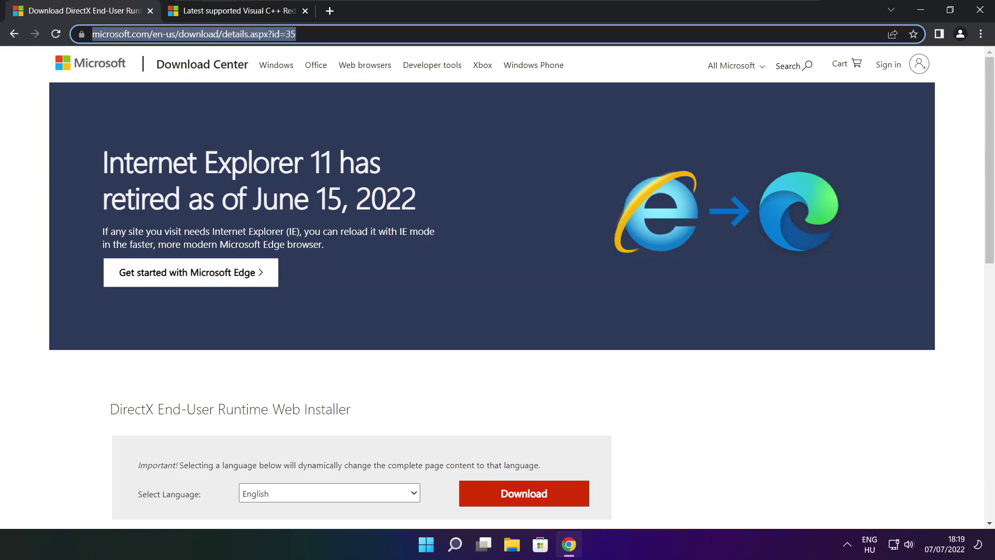
{"action": "key", "text": "Return"}
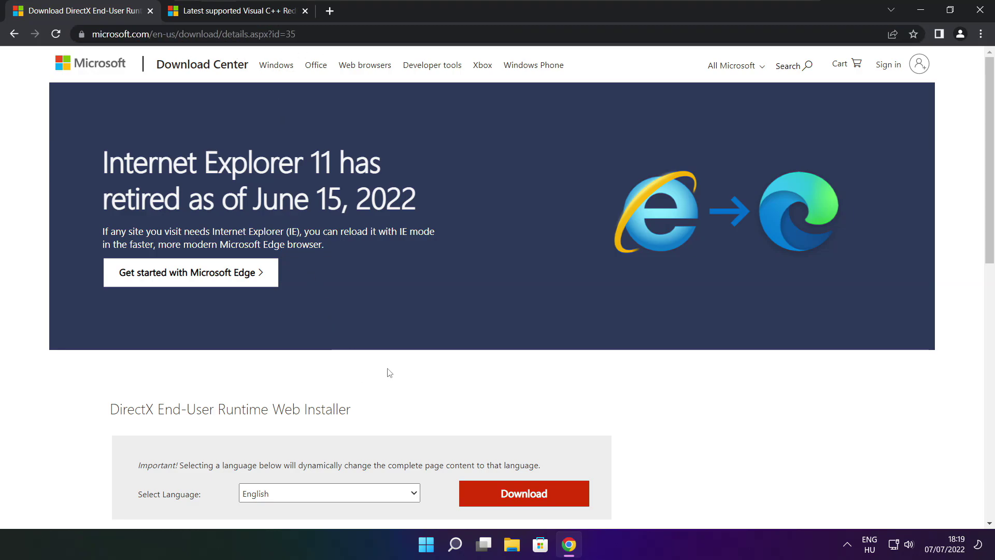
{"action": "scroll", "coordinate": [368, 219], "scroll_direction": "down", "scroll_amount": 3}
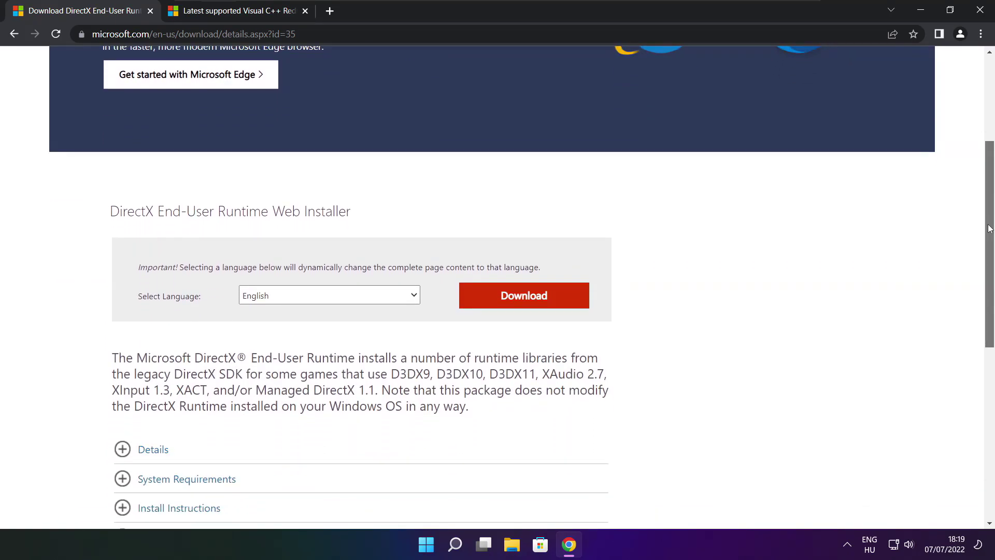
{"action": "mouse_move", "coordinate": [368, 218]}
{"action": "left_mouse_down"}
{"action": "mouse_move", "coordinate": [95, 215]}
{"action": "mouse_move", "coordinate": [423, 221]}
{"action": "left_mouse_up"}
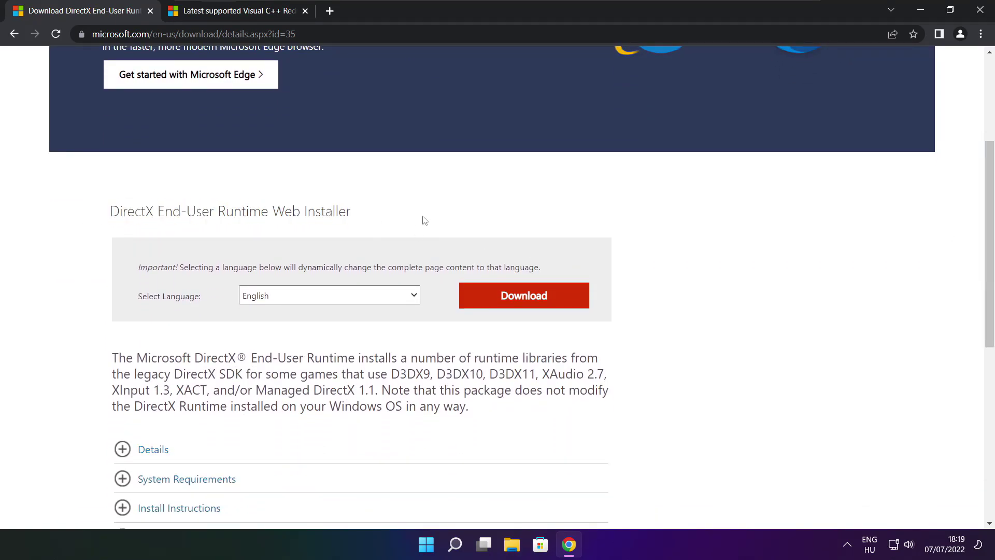
{"action": "left_click", "coordinate": [525, 300]}
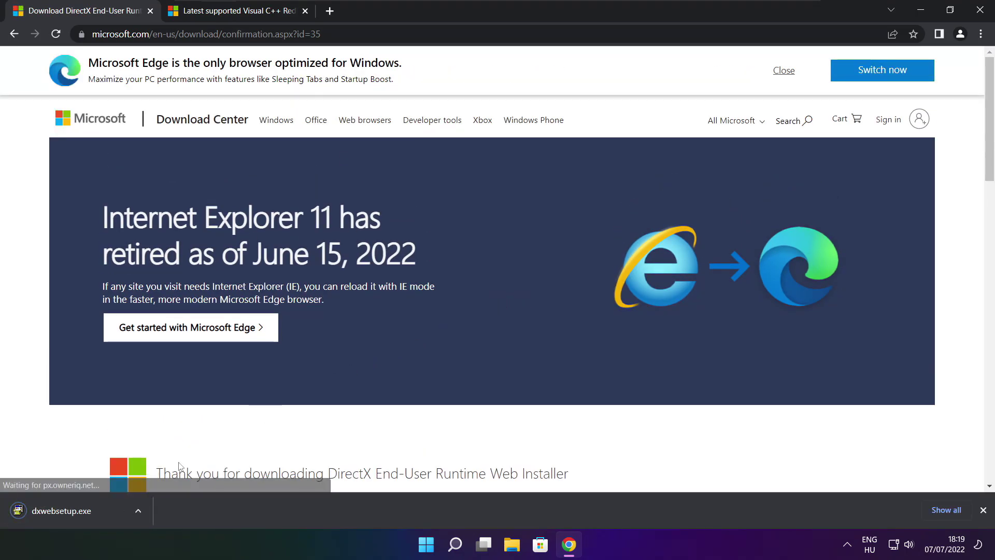
{"action": "left_click", "coordinate": [94, 511]}
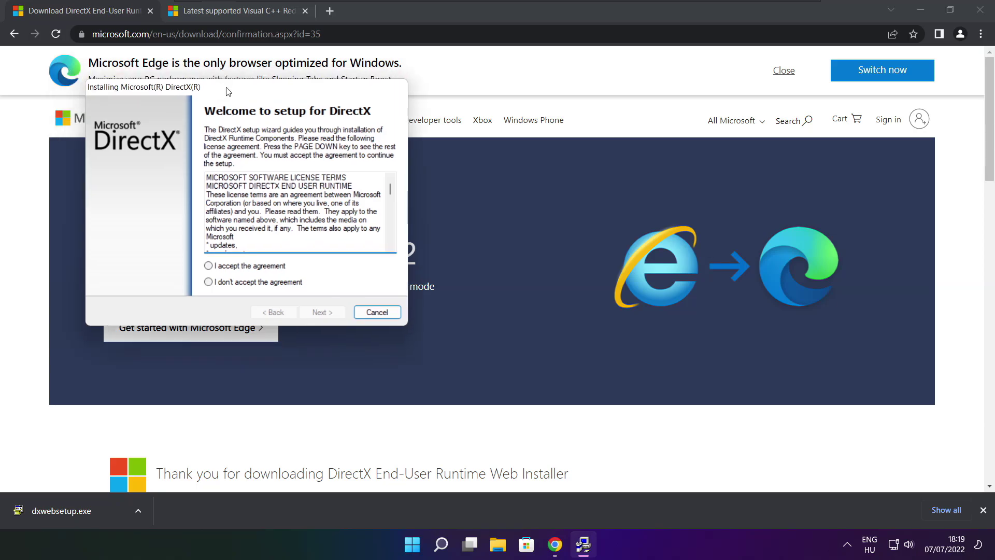
Accept the DirectX license, pass the Bing Bar offer, install the runtime components and finish.
{"action": "left_click_drag", "start_coordinate": [226, 92], "coordinate": [475, 150]}
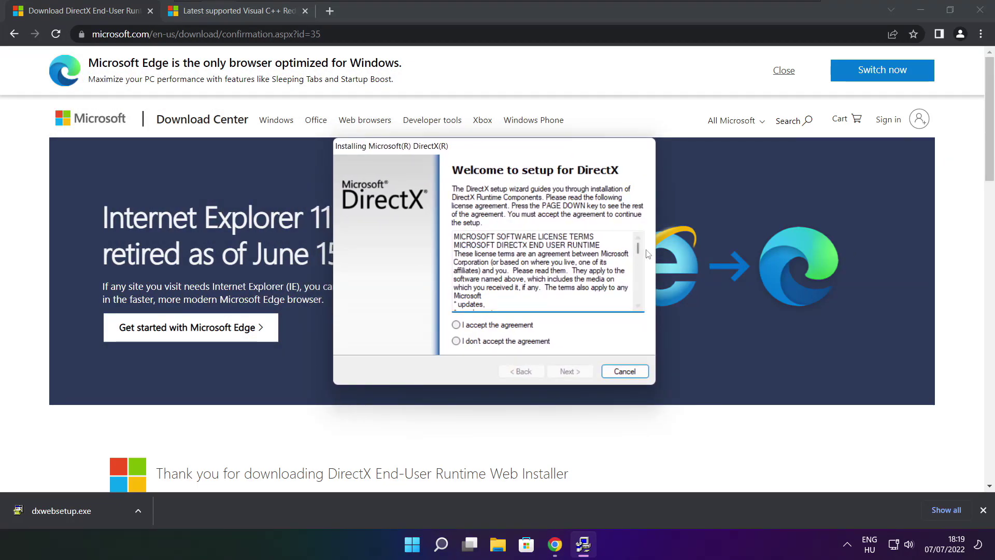
{"action": "left_click_drag", "start_coordinate": [639, 251], "coordinate": [639, 297]}
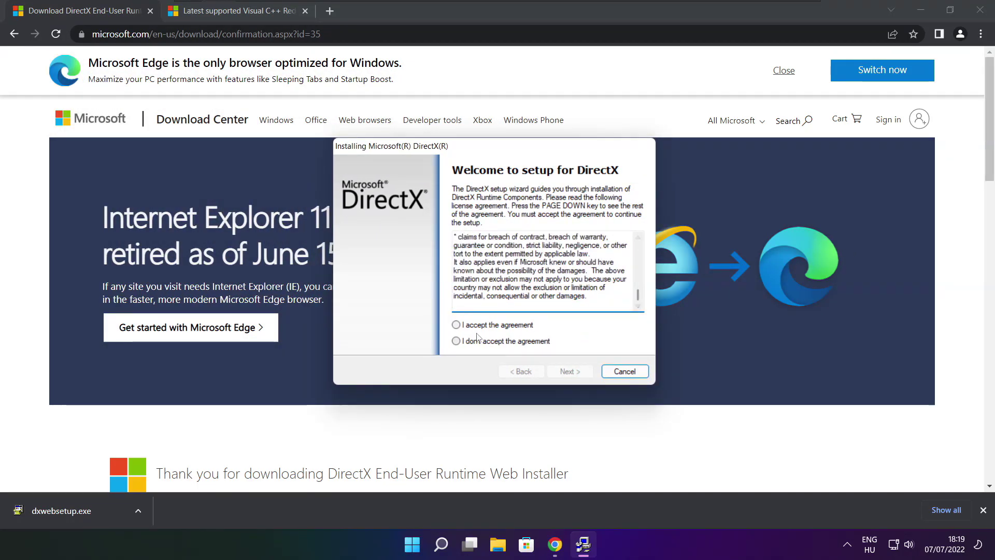
{"action": "left_click", "coordinate": [456, 325]}
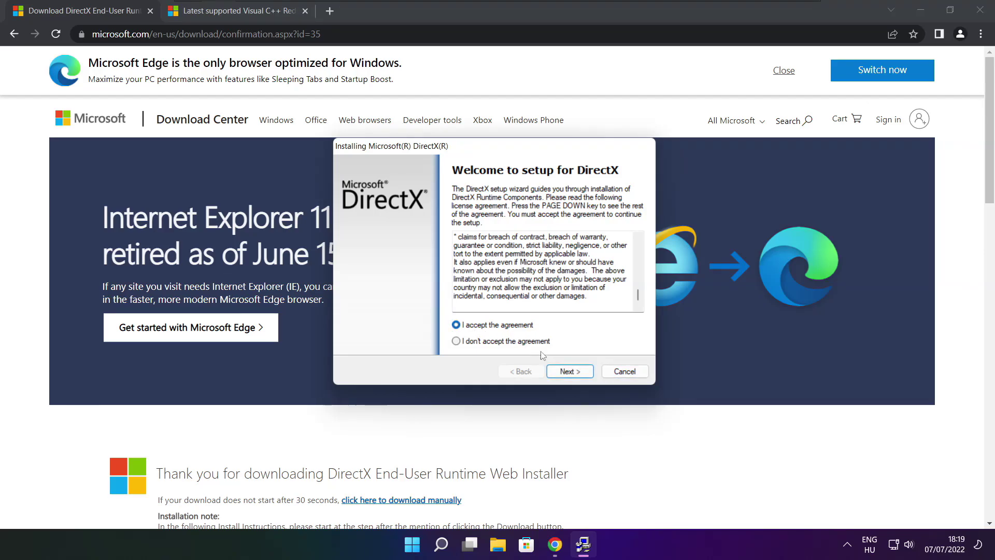
{"action": "left_click", "coordinate": [575, 373]}
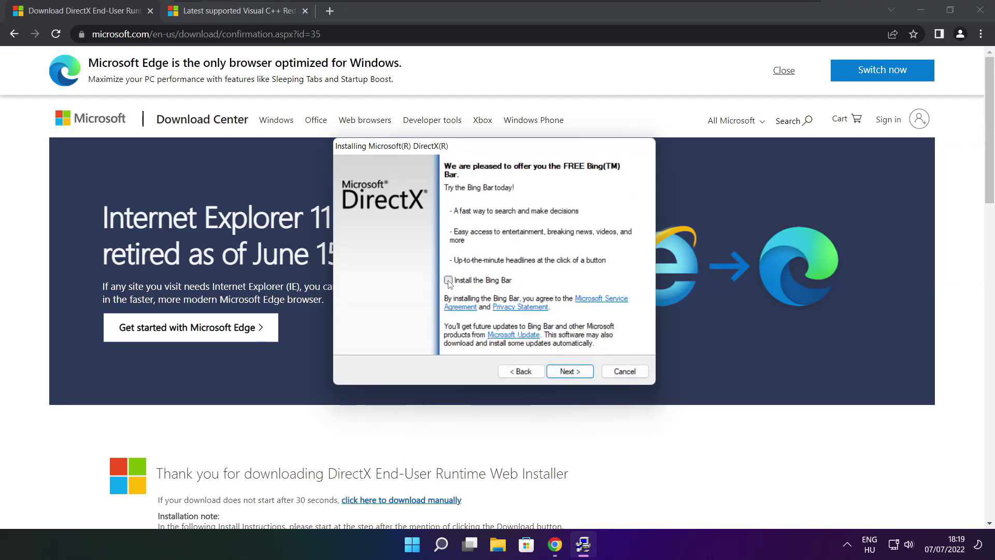
{"action": "left_click", "coordinate": [579, 372]}
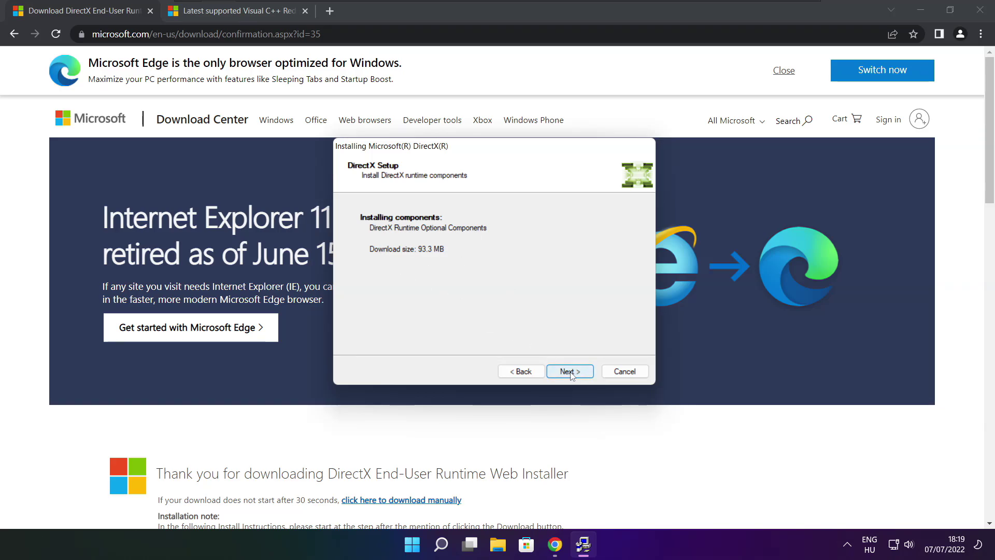
{"action": "left_click", "coordinate": [571, 373]}
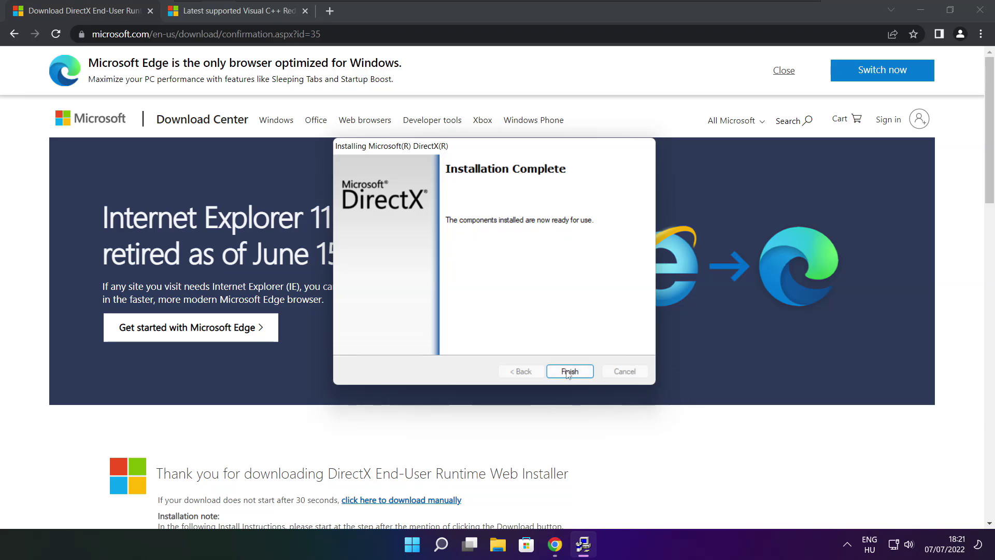
{"action": "left_click", "coordinate": [577, 373]}
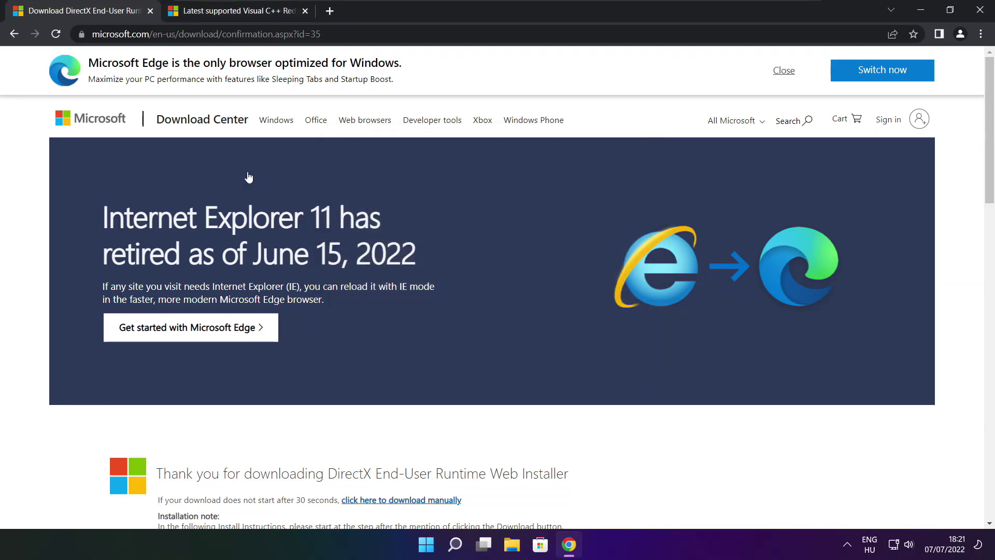
Close the DirectX tab and bring the Visual C++ redistributable links table into view.
{"action": "left_click", "coordinate": [150, 11]}
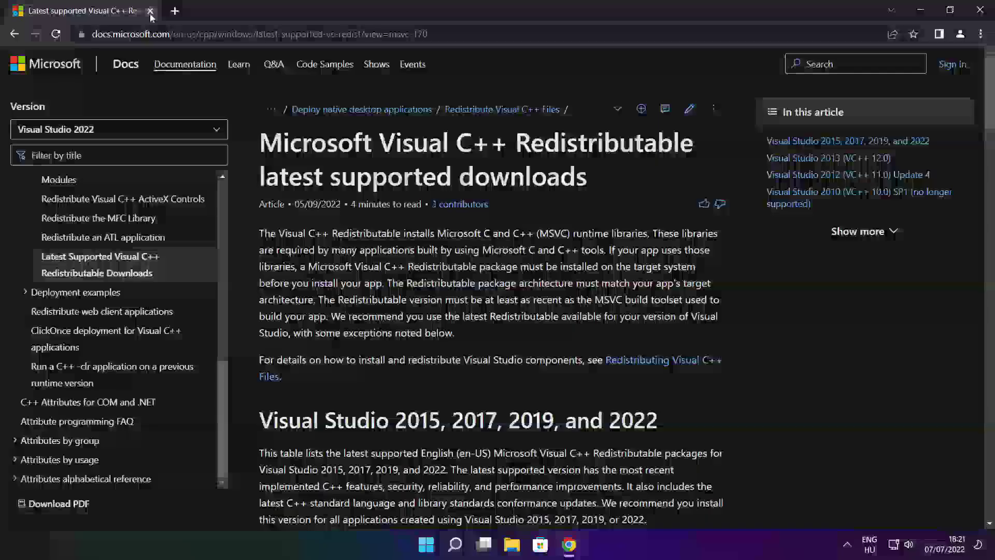
{"action": "key", "text": "ctrl+l"}
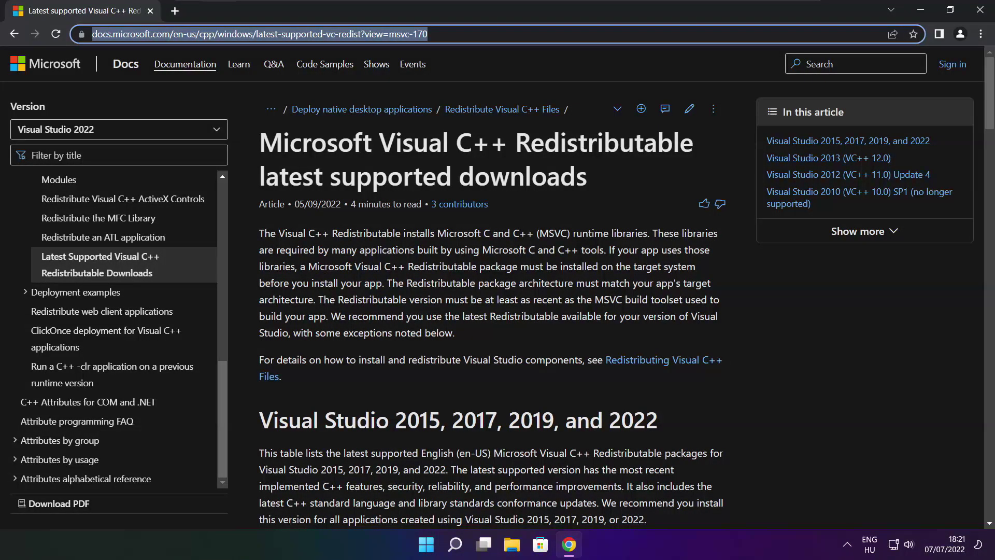
{"action": "left_click", "coordinate": [494, 63]}
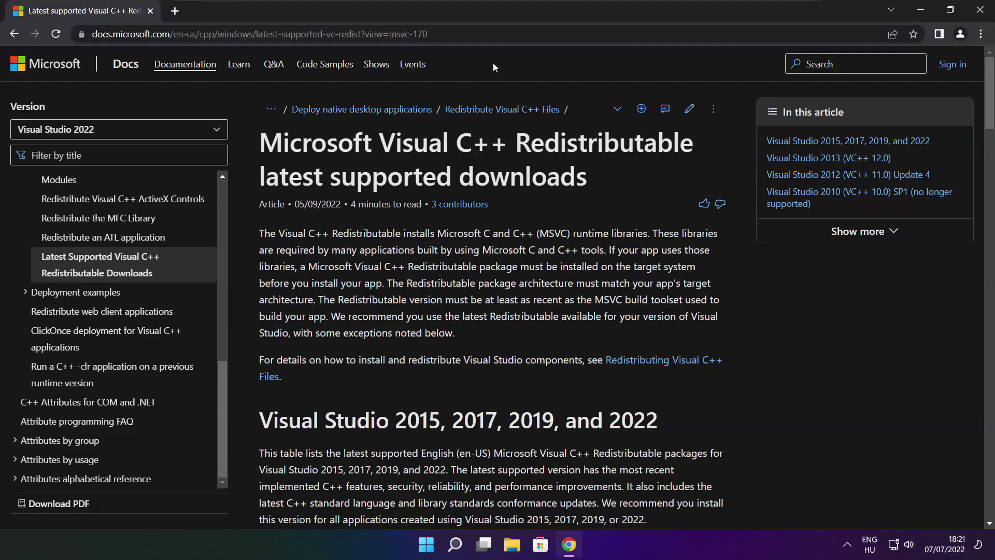
{"action": "scroll", "coordinate": [983, 146], "scroll_direction": "down", "scroll_amount": 4}
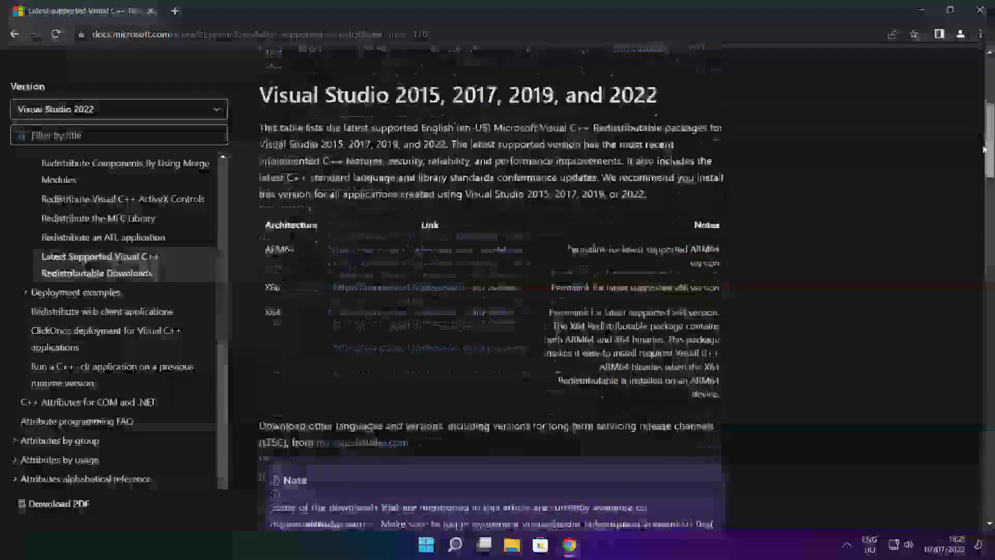
{"action": "scroll", "coordinate": [540, 223], "scroll_direction": "up", "scroll_amount": 1}
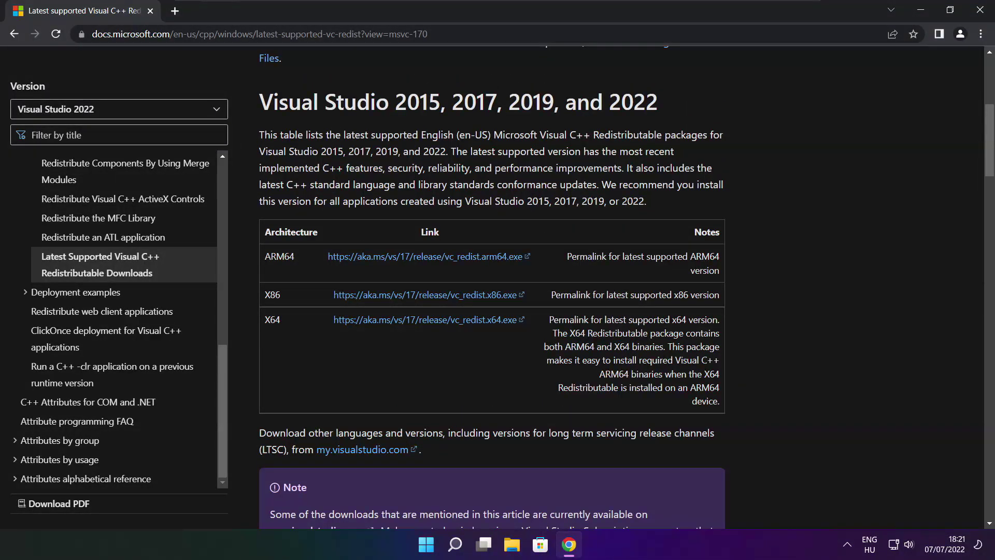
{"action": "left_click_drag", "start_coordinate": [264, 256], "coordinate": [669, 358]}
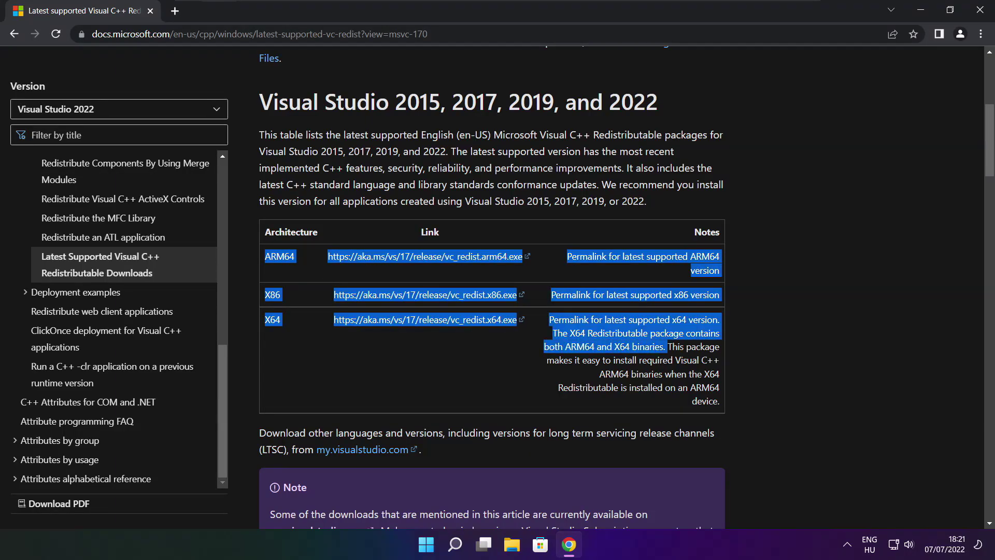
{"action": "left_click", "coordinate": [669, 357]}
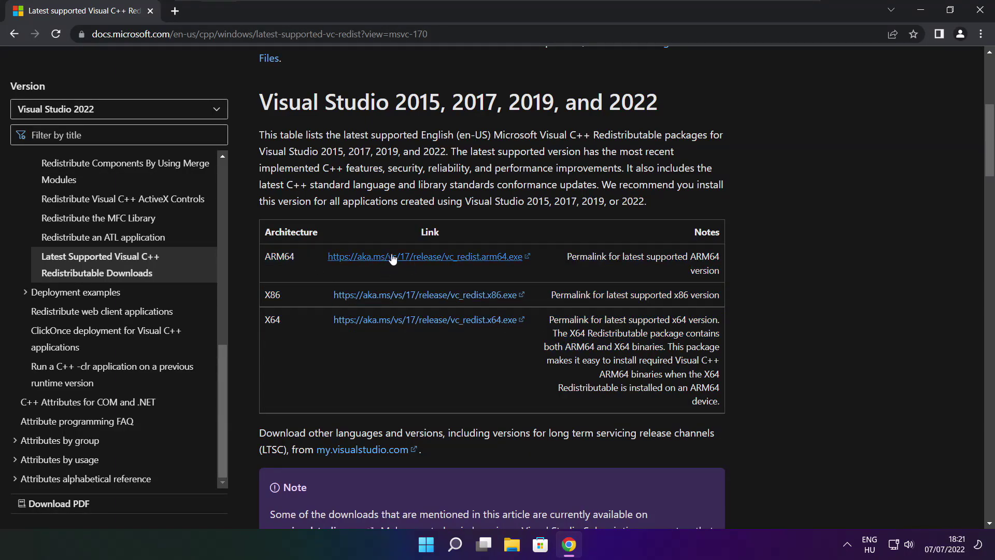
Download the ARM64, x86 and x64 vc_redist installers from the links table.
{"action": "left_click", "coordinate": [412, 257]}
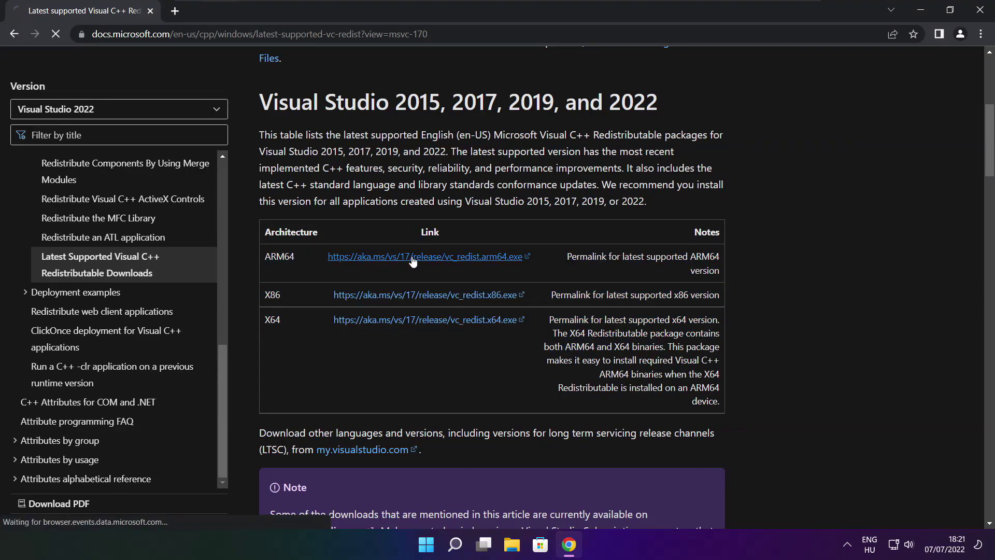
{"action": "left_click", "coordinate": [411, 301]}
{"action": "left_click", "coordinate": [410, 322]}
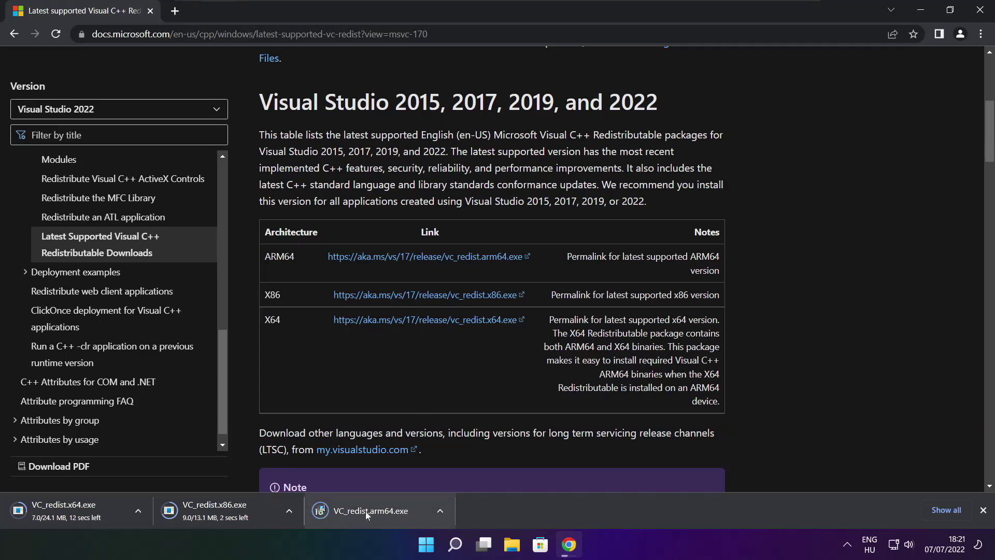
Attempt the ARM64 redistributable install and dismiss its failed setup.
{"action": "left_click", "coordinate": [379, 513]}
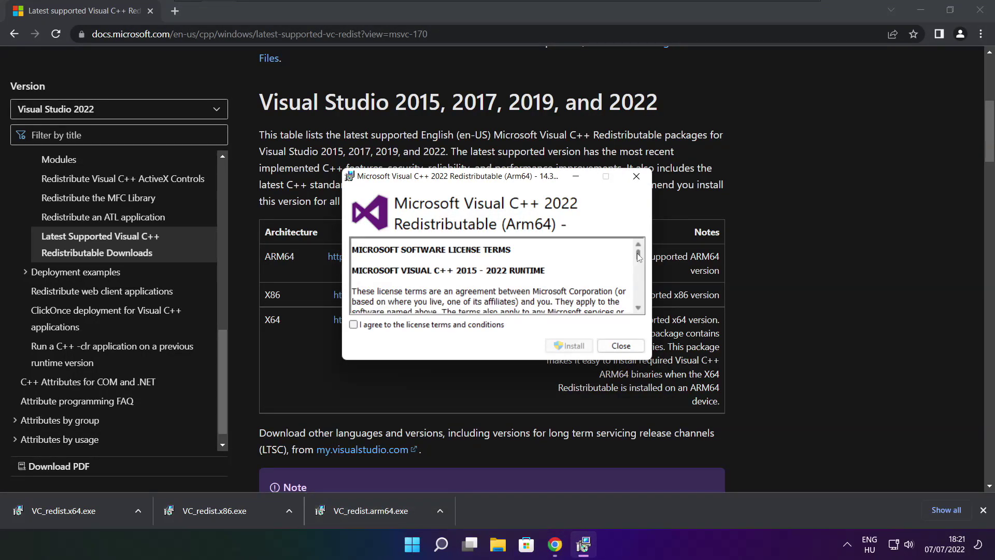
{"action": "left_click_drag", "start_coordinate": [638, 257], "coordinate": [638, 304]}
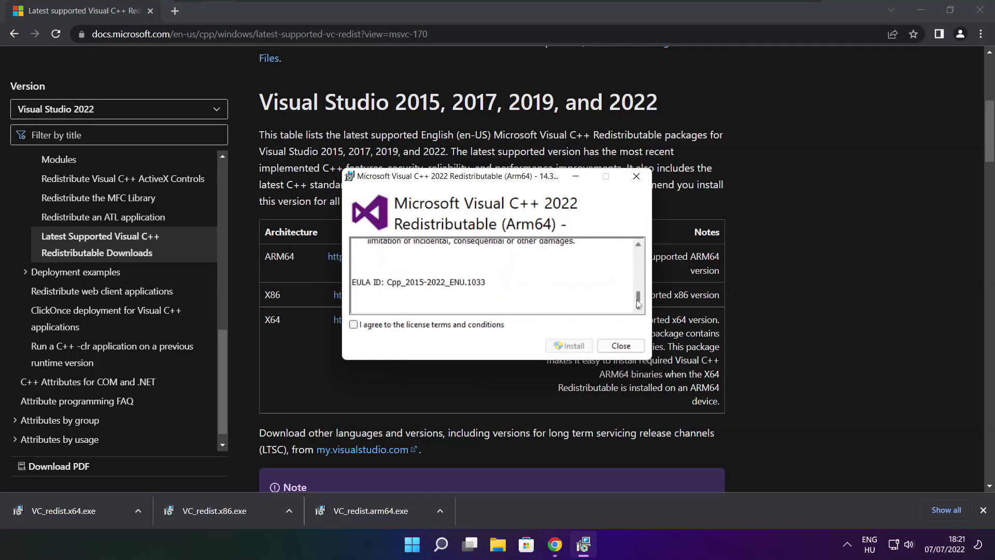
{"action": "left_click", "coordinate": [354, 326]}
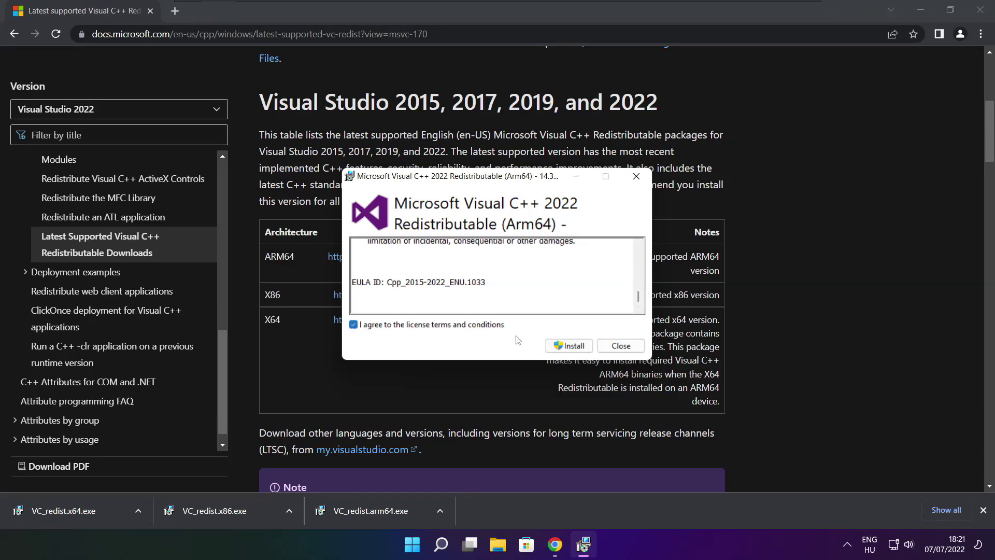
{"action": "left_click", "coordinate": [565, 347]}
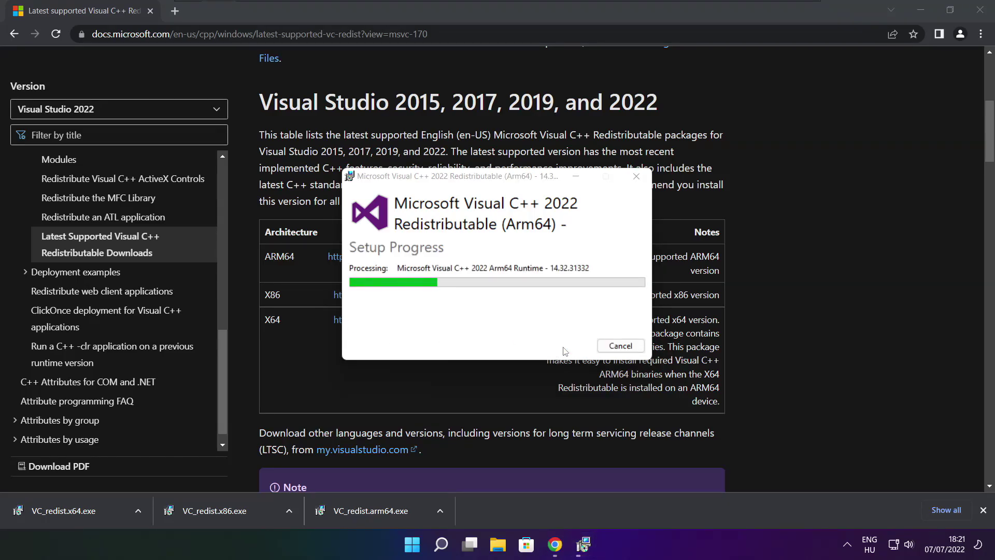
{"action": "left_click", "coordinate": [620, 346]}
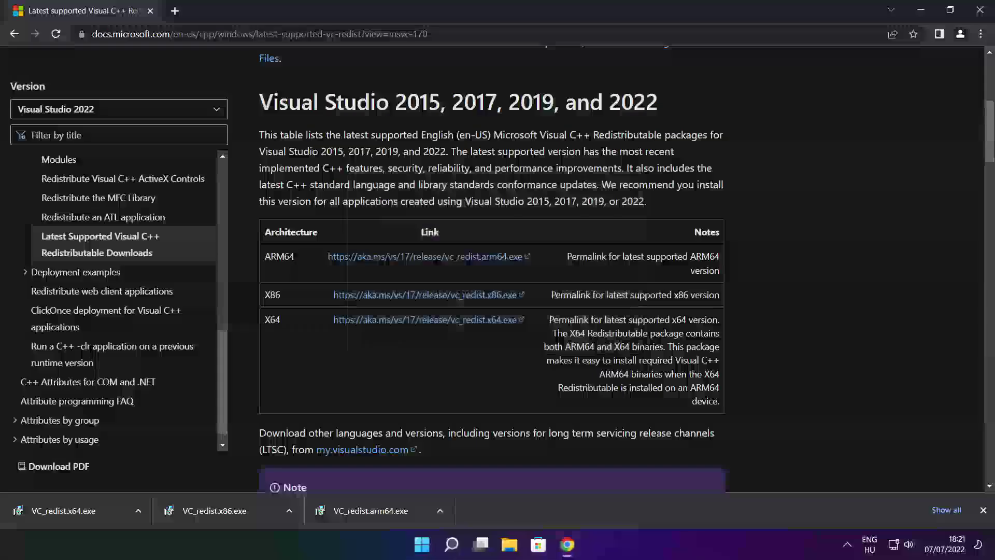
Install the x86 Visual C++ 2015–2022 redistributable and close its finished setup.
{"action": "left_click", "coordinate": [236, 512]}
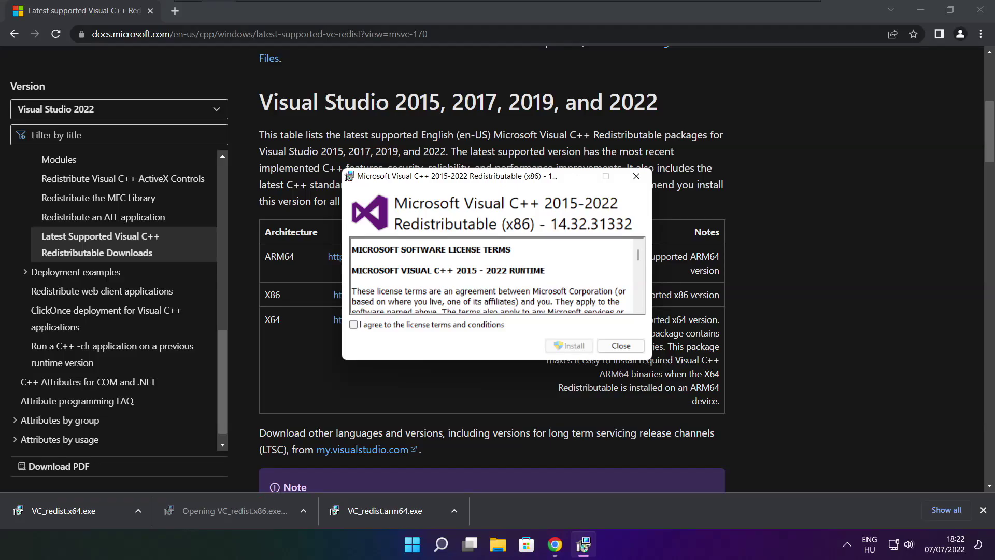
{"action": "left_click_drag", "start_coordinate": [640, 259], "coordinate": [639, 302]}
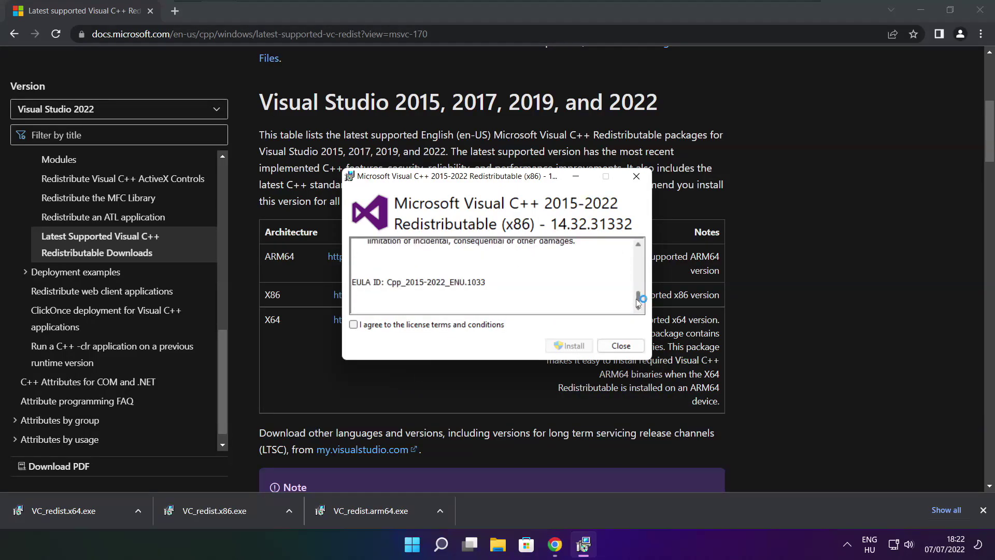
{"action": "left_click", "coordinate": [354, 326]}
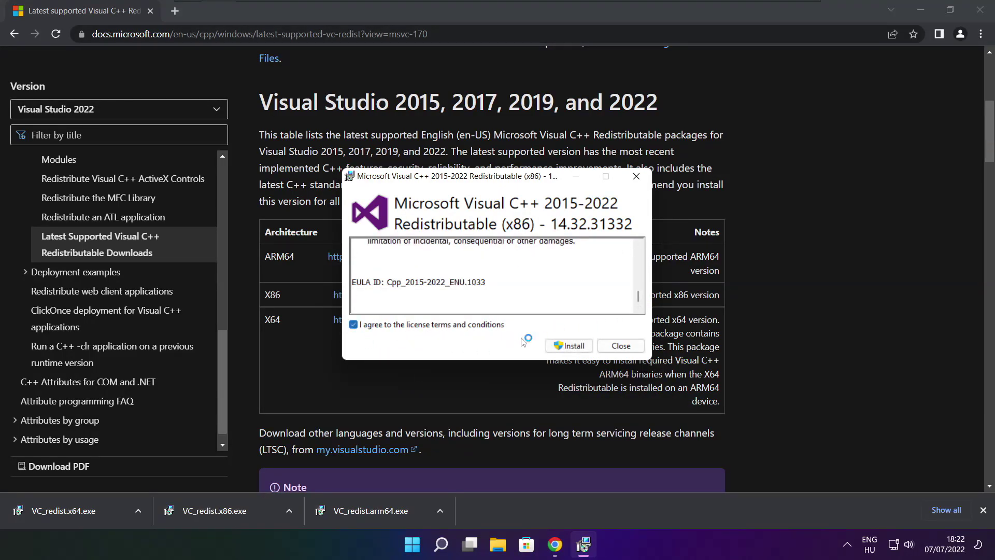
{"action": "left_click", "coordinate": [572, 347]}
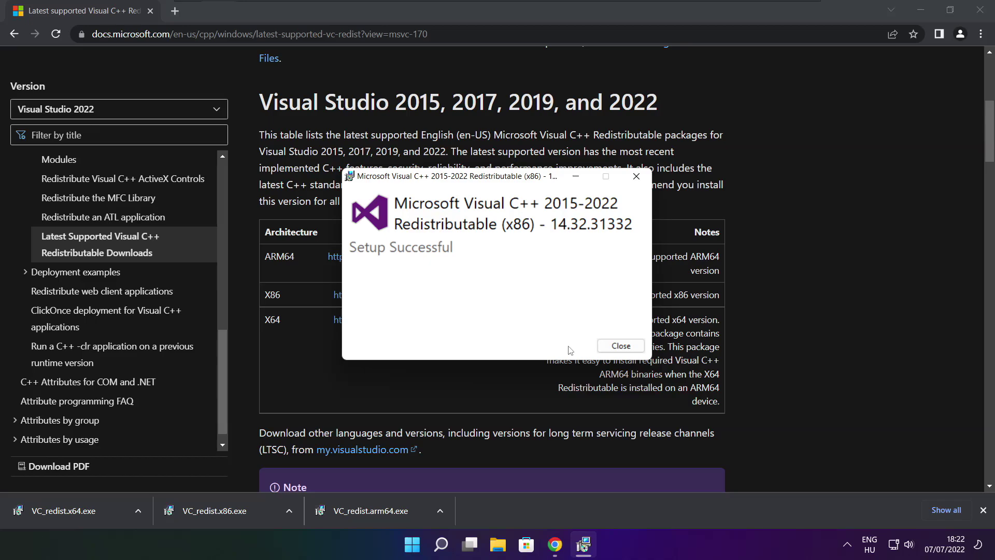
{"action": "key", "text": "Return"}
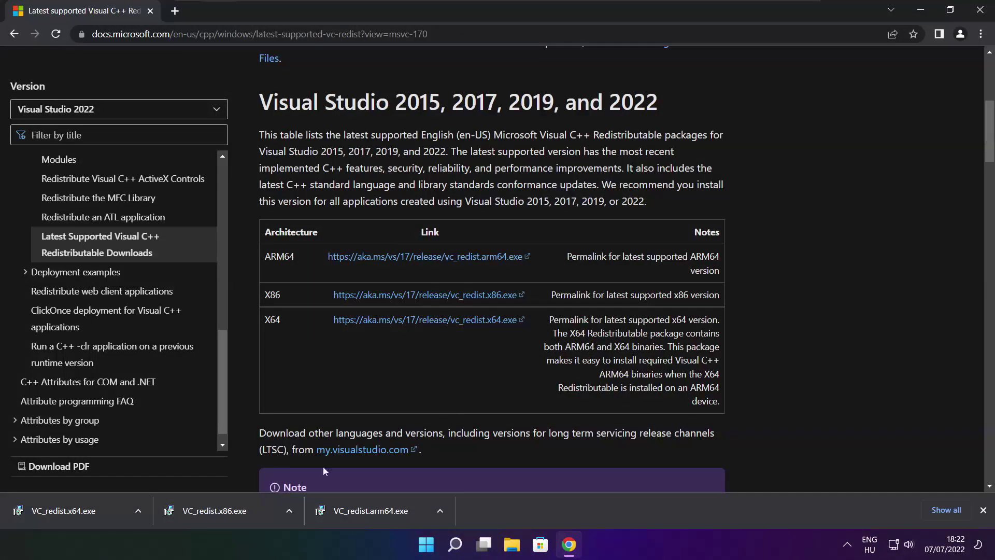
Install the x64 Visual C++ 2015–2022 redistributable and close its finished setup.
{"action": "left_click", "coordinate": [82, 511]}
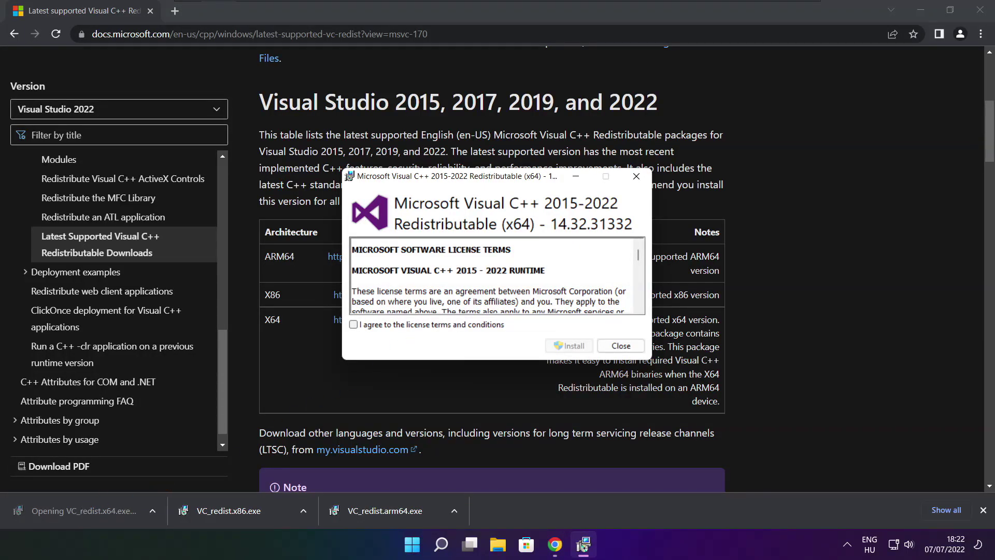
{"action": "left_click_drag", "start_coordinate": [639, 257], "coordinate": [638, 308]}
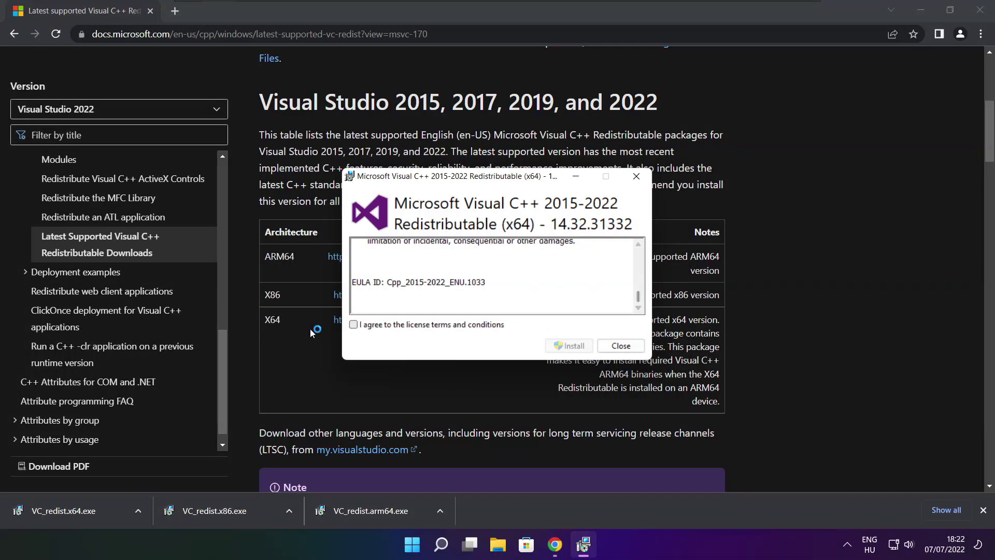
{"action": "left_click", "coordinate": [356, 325]}
{"action": "left_click", "coordinate": [570, 347]}
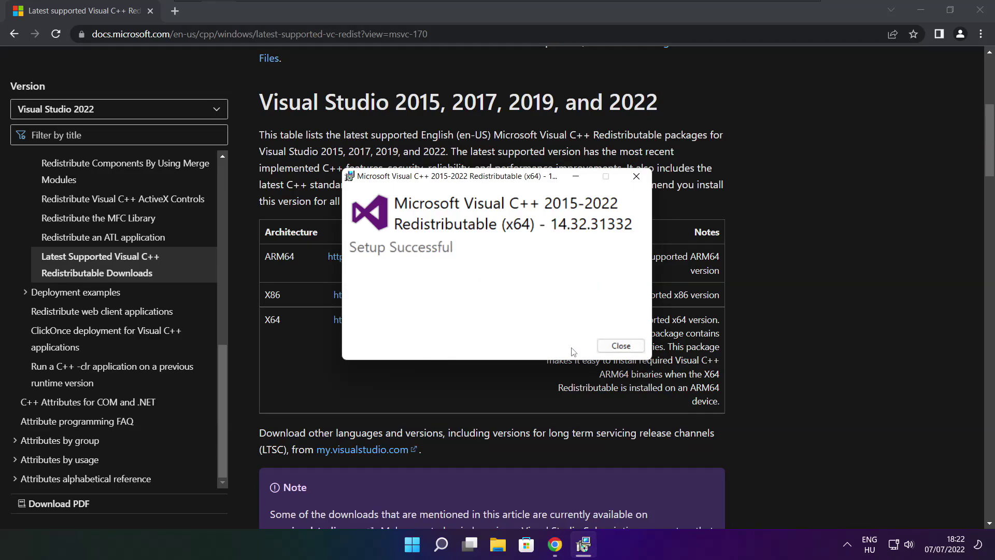
{"action": "left_click", "coordinate": [622, 347]}
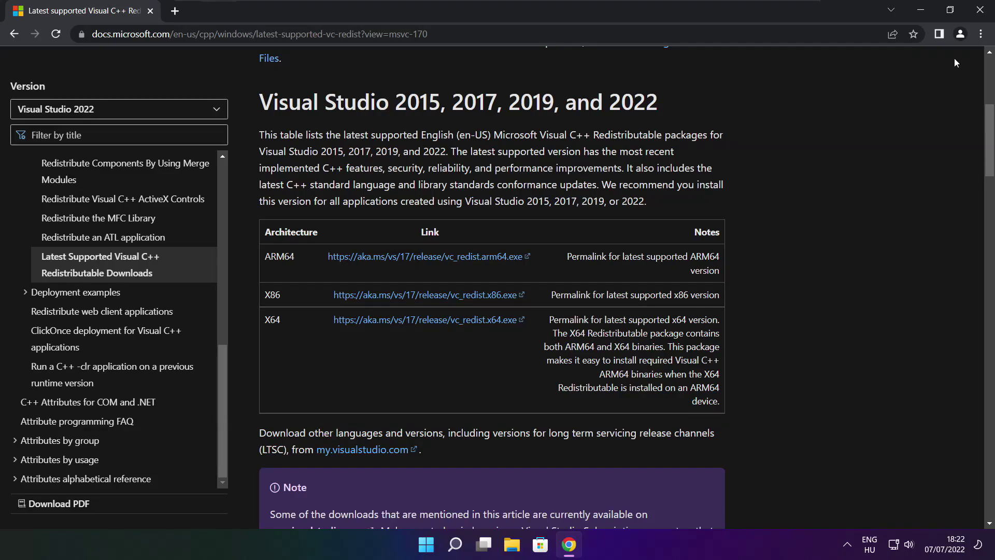
Close Chrome and bring up Task Manager's Startup apps list from the Start button menu.
{"action": "left_click", "coordinate": [981, 10]}
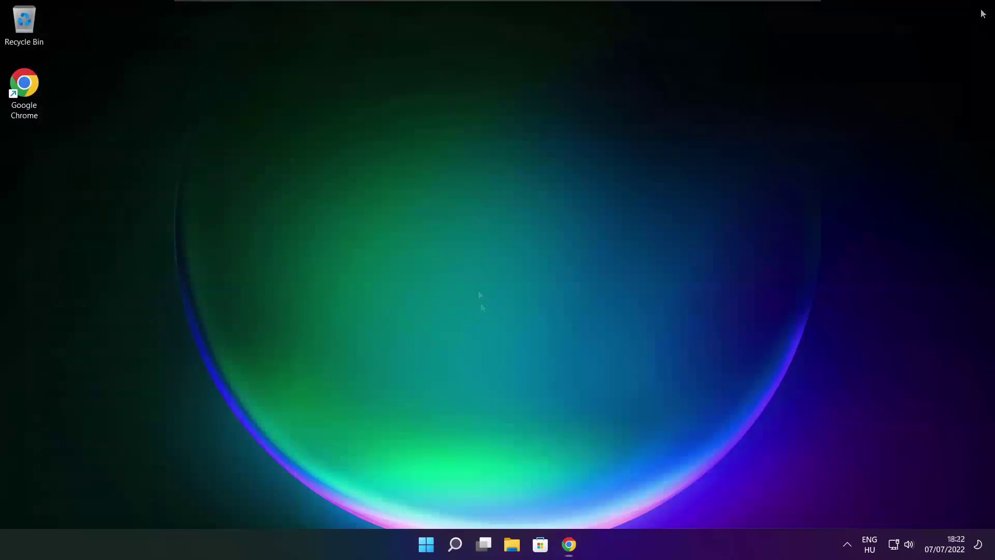
{"action": "right_click", "coordinate": [427, 546]}
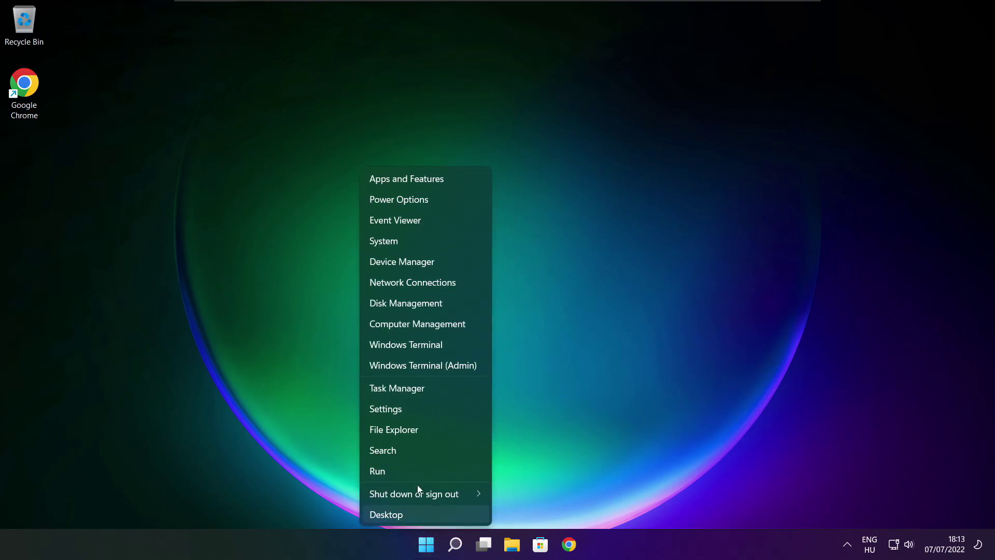
{"action": "left_click", "coordinate": [428, 388]}
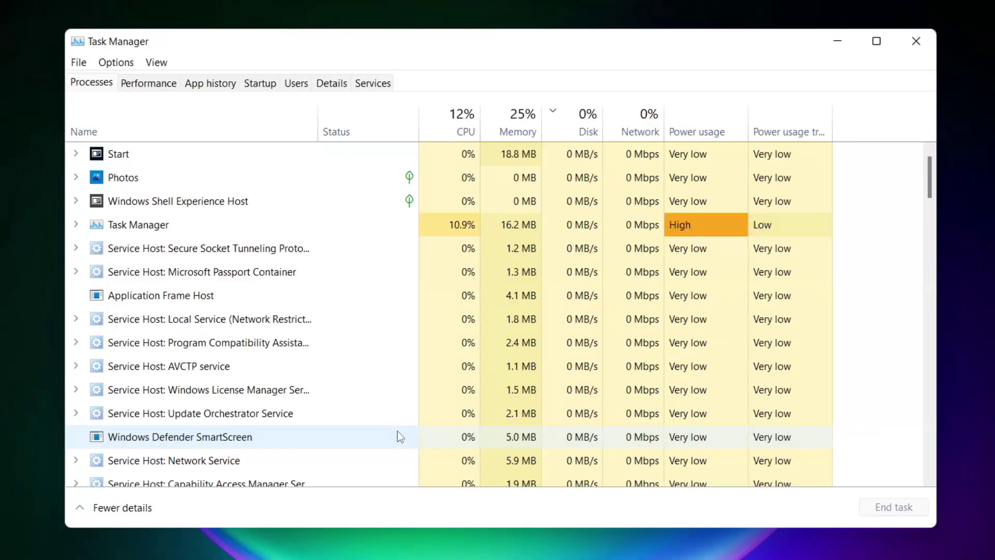
{"action": "left_click", "coordinate": [262, 86]}
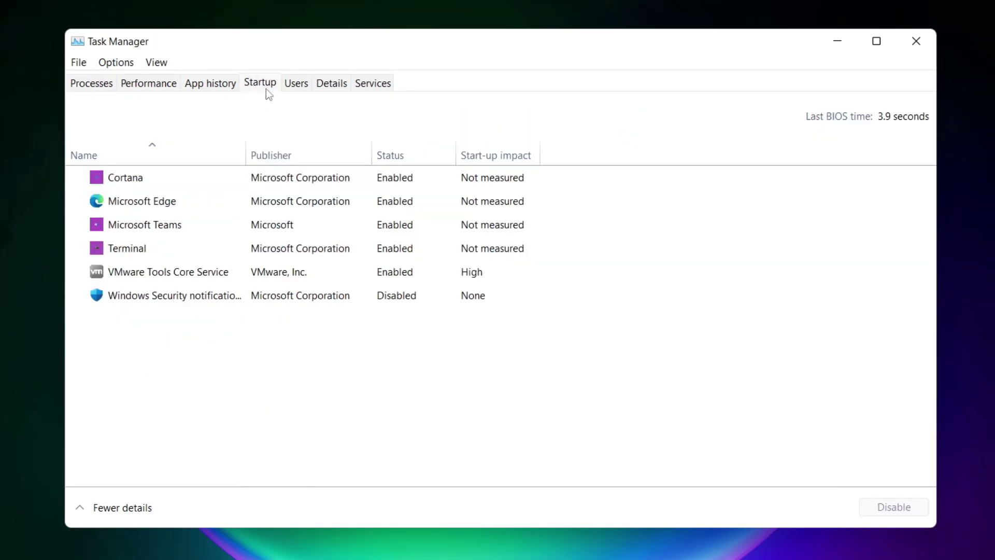
Disable Cortana, Microsoft Edge, Microsoft Teams and Terminal as startup apps.
{"action": "left_click", "coordinate": [261, 182]}
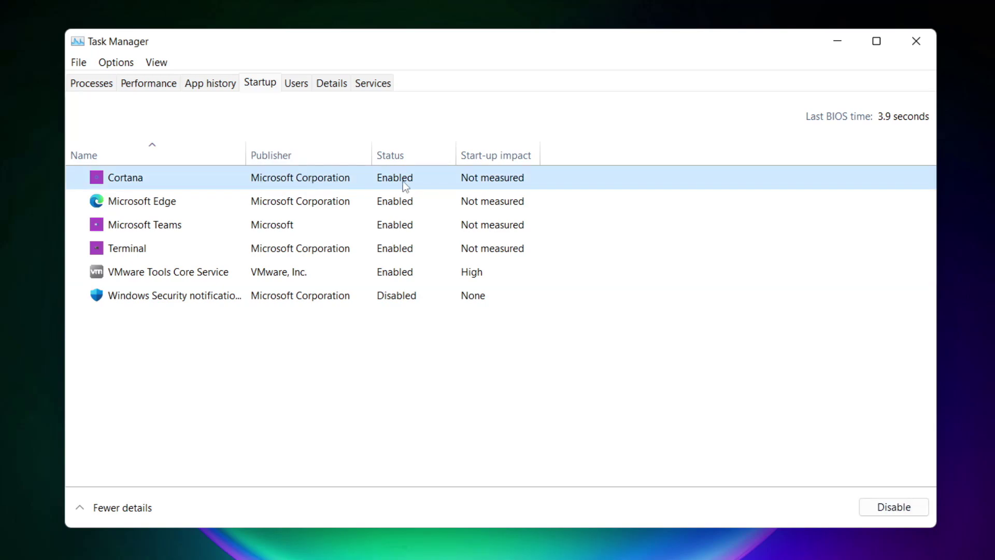
{"action": "left_click", "coordinate": [894, 507]}
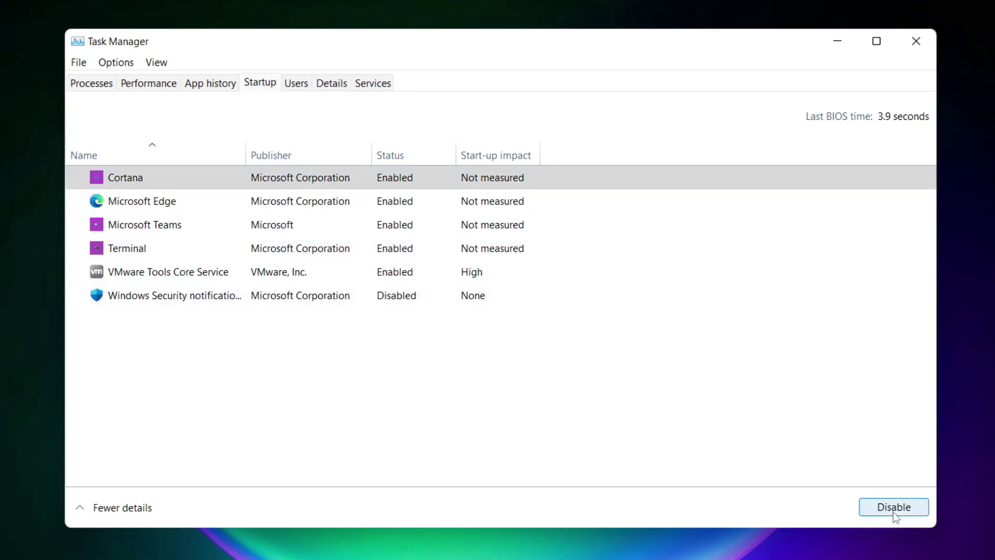
{"action": "left_click", "coordinate": [241, 204]}
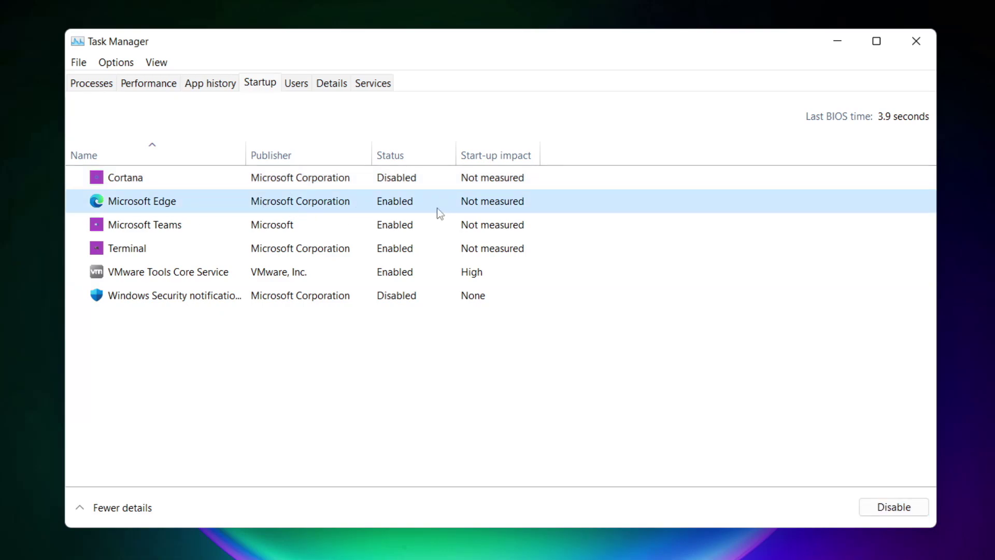
{"action": "left_click", "coordinate": [894, 507]}
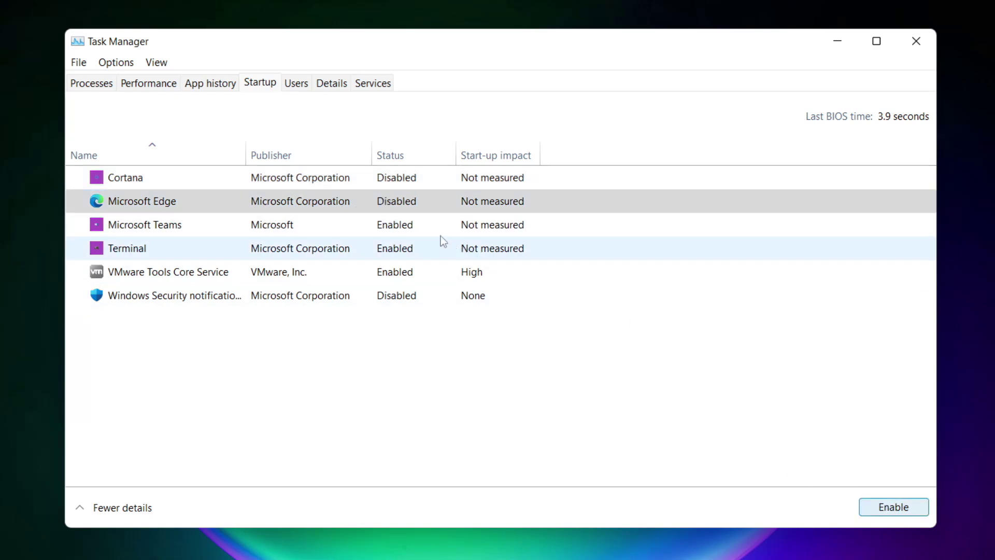
{"action": "left_click", "coordinate": [410, 226]}
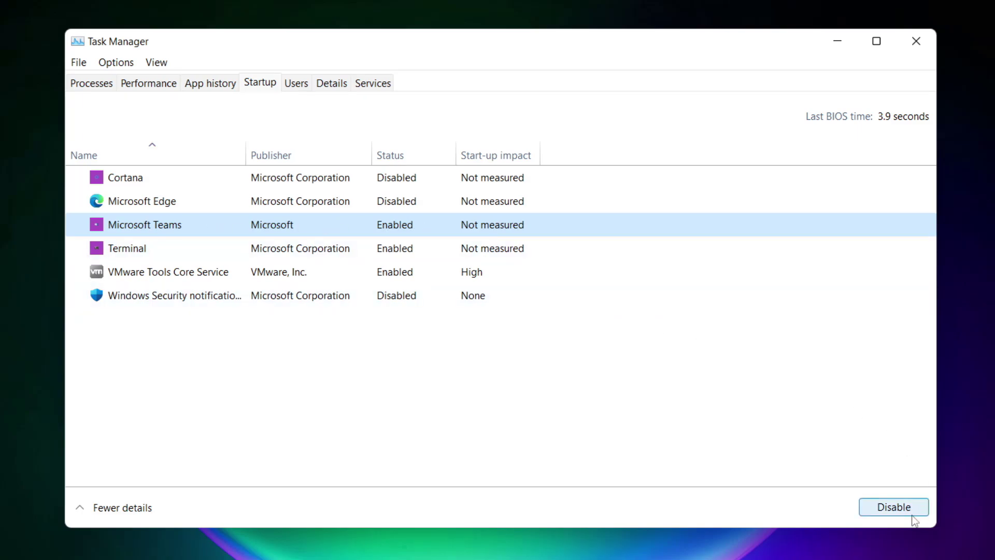
{"action": "left_click", "coordinate": [892, 509]}
{"action": "left_click", "coordinate": [332, 253]}
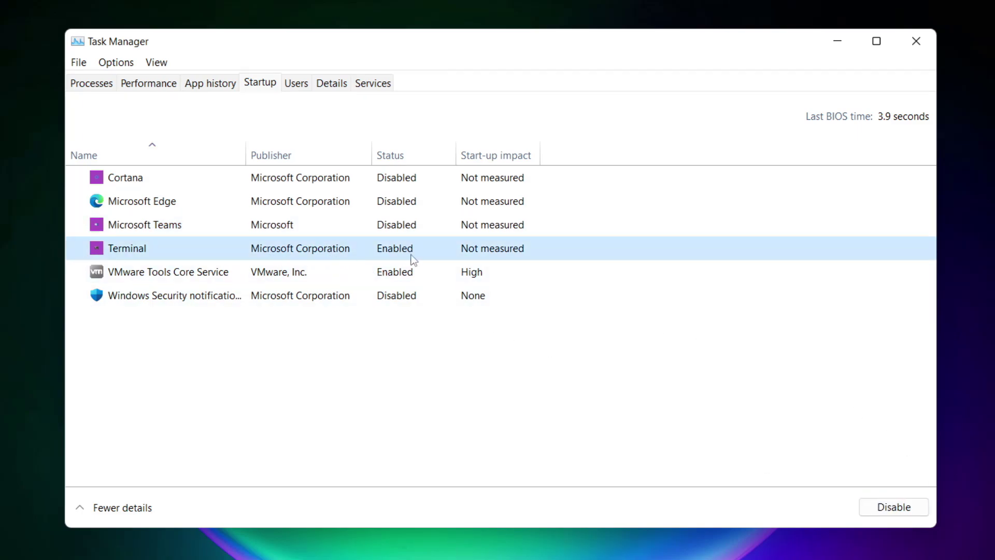
{"action": "left_click", "coordinate": [910, 512]}
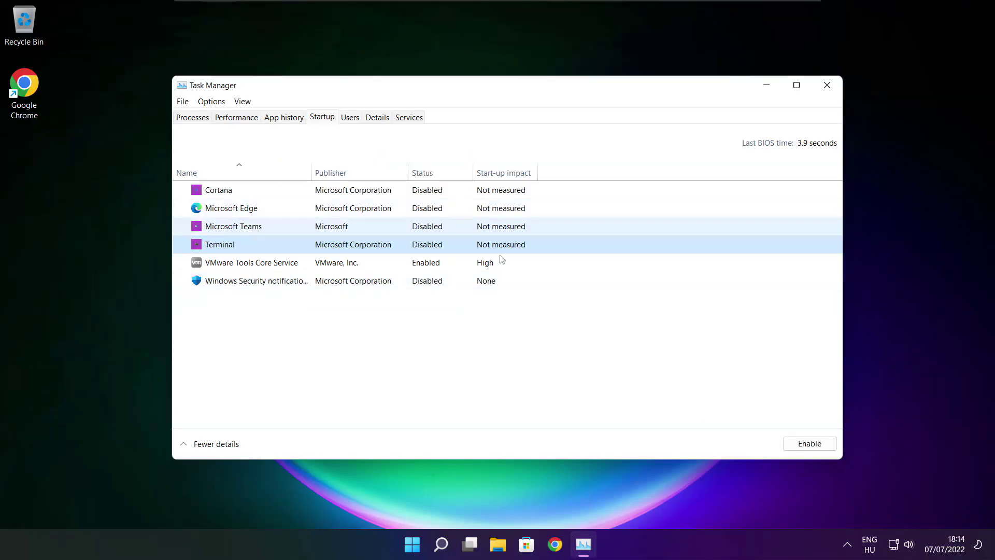
Close Task Manager and show the Start menu's power options including Restart.
{"action": "left_click", "coordinate": [826, 85]}
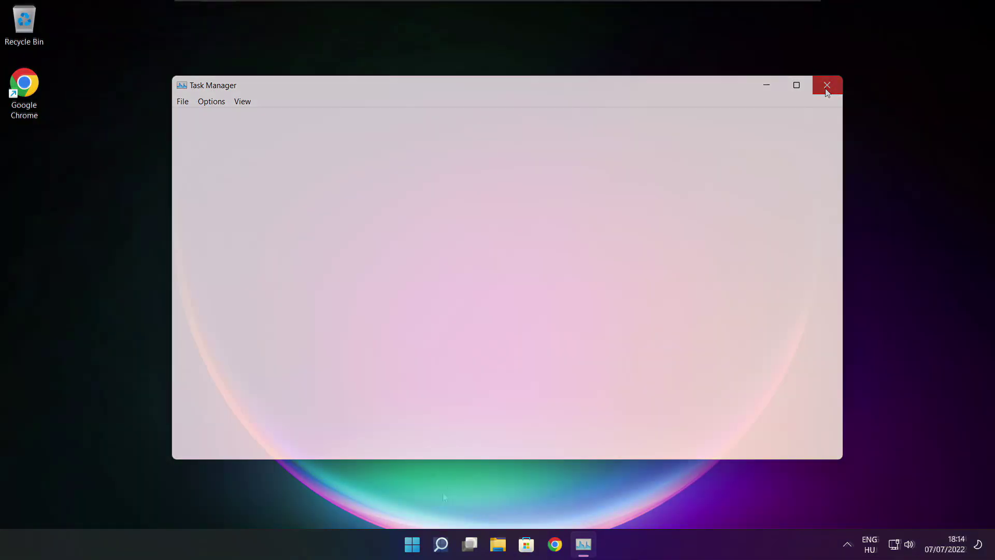
{"action": "left_click", "coordinate": [441, 545]}
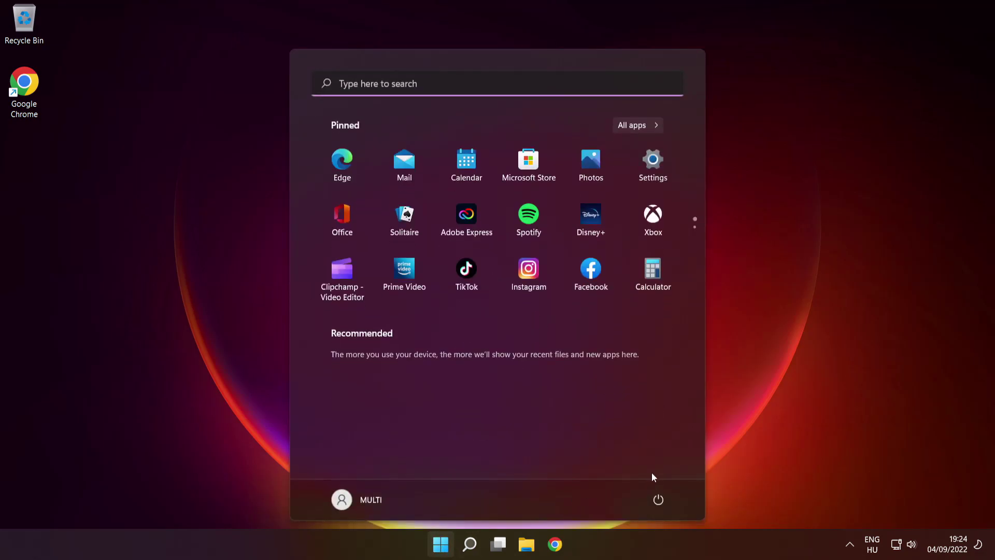
{"action": "left_click", "coordinate": [660, 503]}
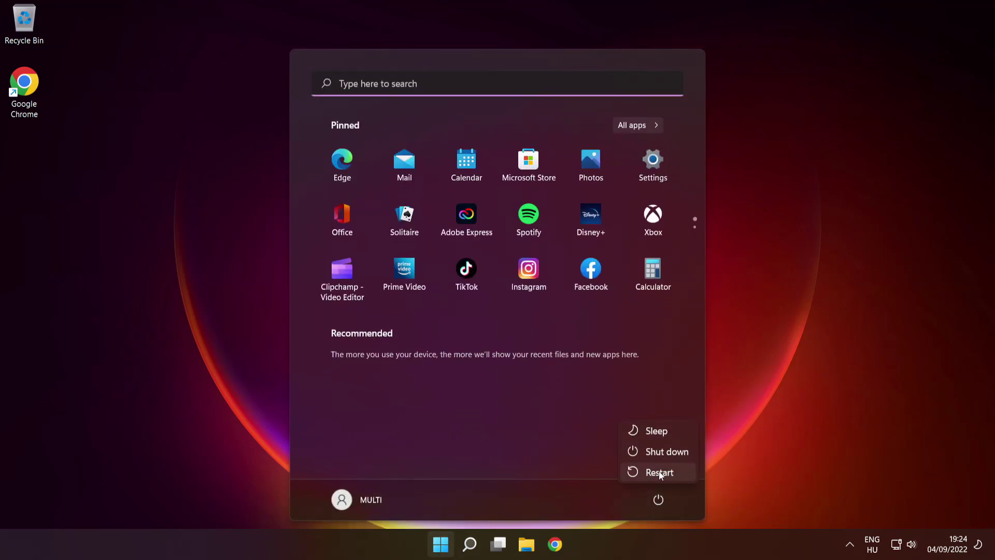